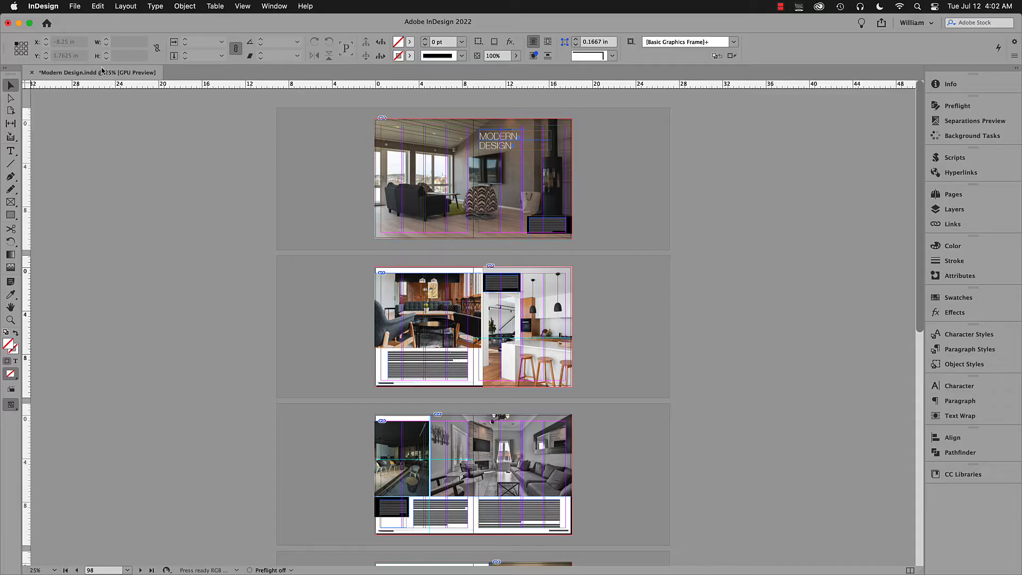
Start exporting the document in Adobe PDF (Print) format, saved as My PDF.pdf in the Modern Design folder.
left_click(76, 7)
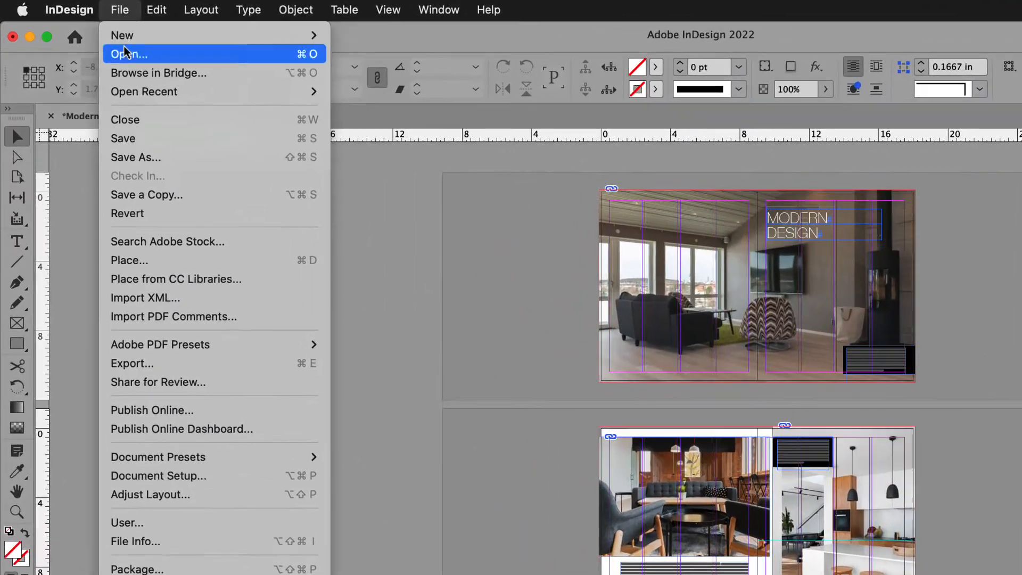
left_click(212, 371)
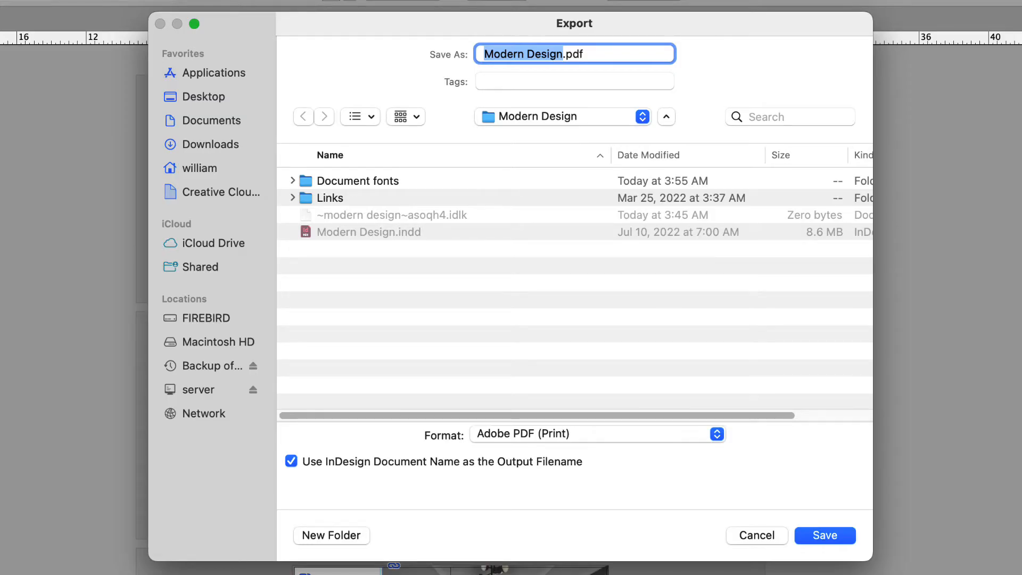
left_click(616, 117)
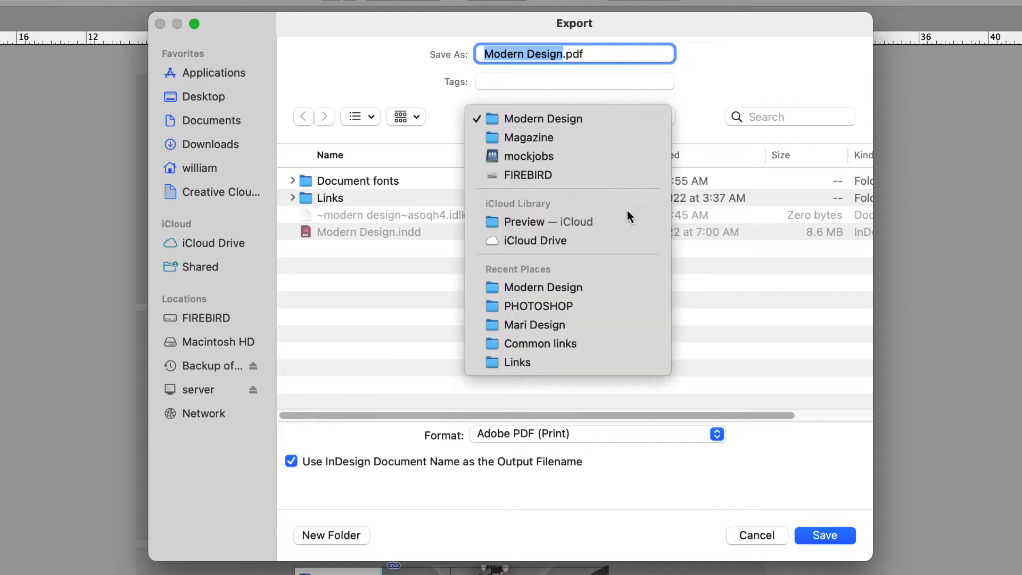
left_click(643, 124)
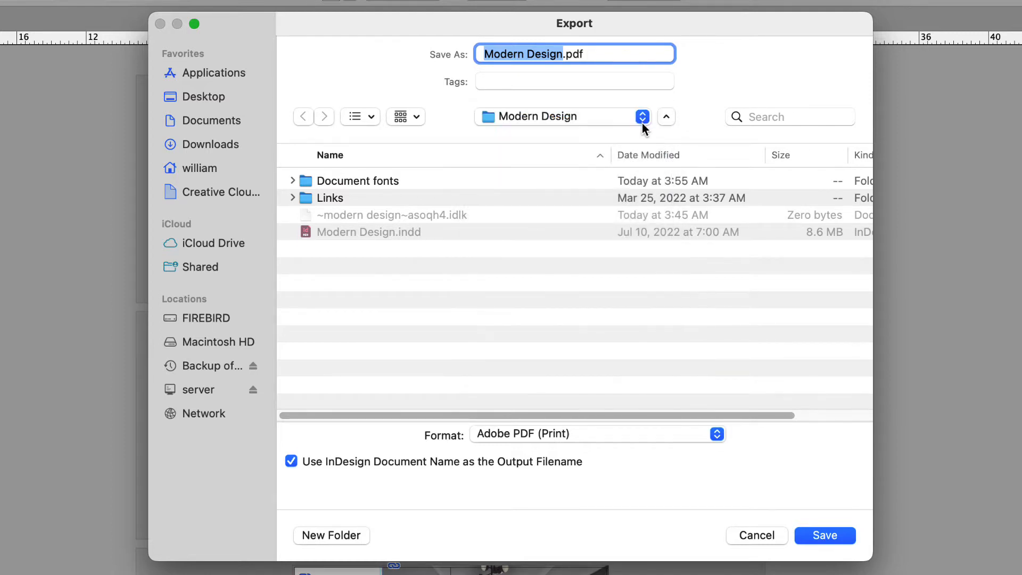
left_click(701, 436)
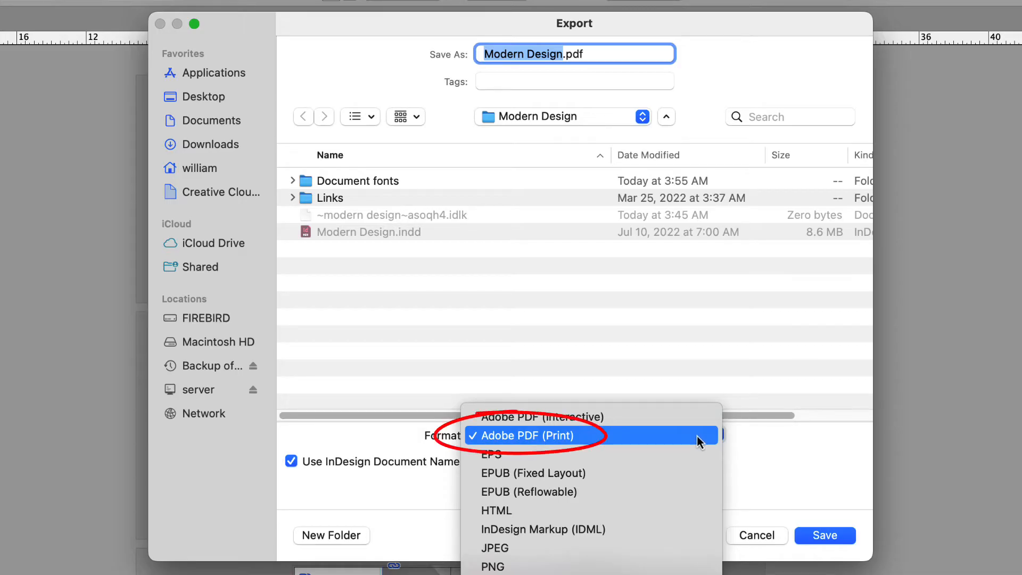
left_click(697, 435)
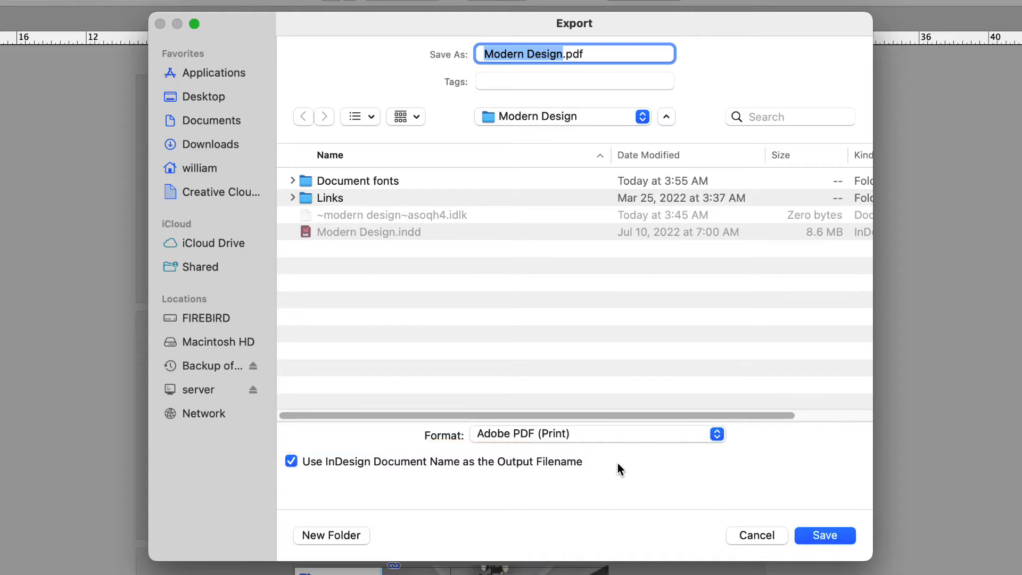
type("My PDF")
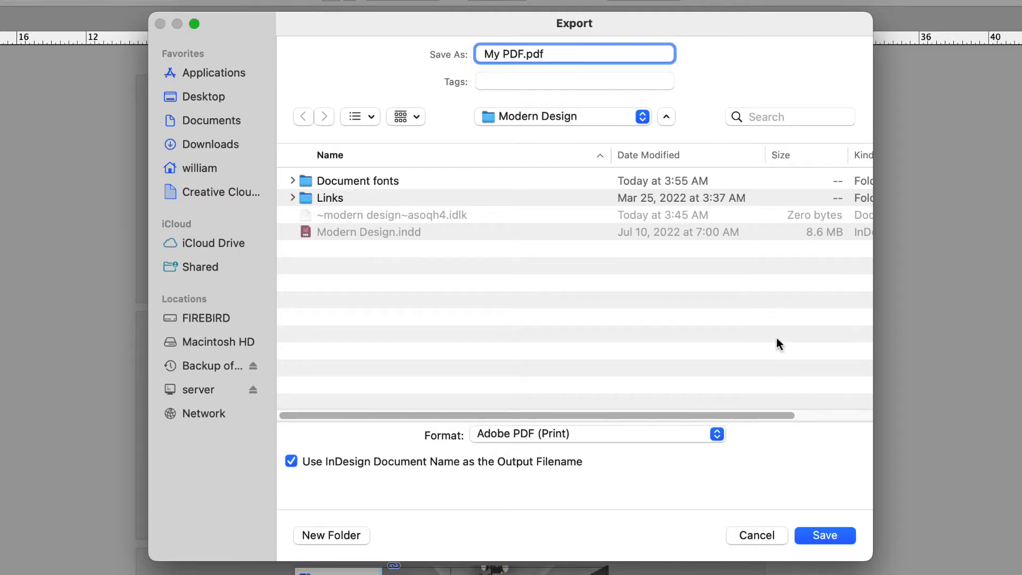
left_click(830, 542)
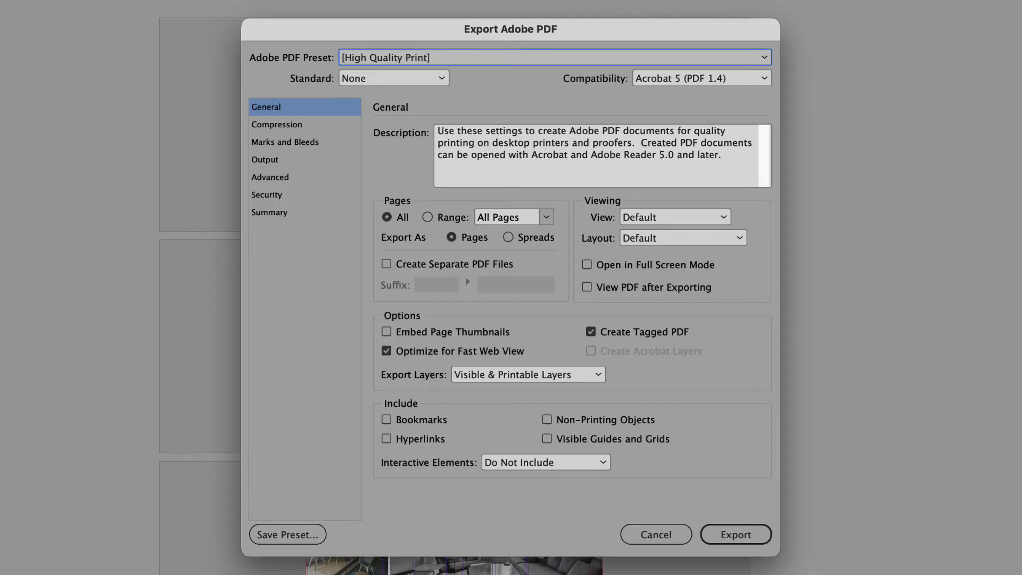
Apply the [PDF/X-4:2008] preset, export all pages as individual pages, and embed page thumbnails.
left_click(763, 58)
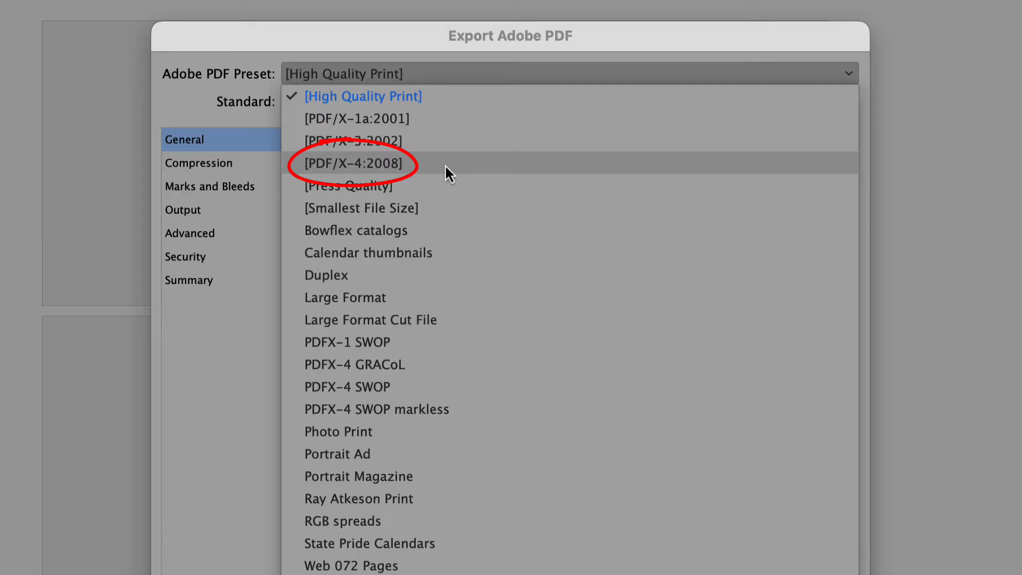
left_click(445, 165)
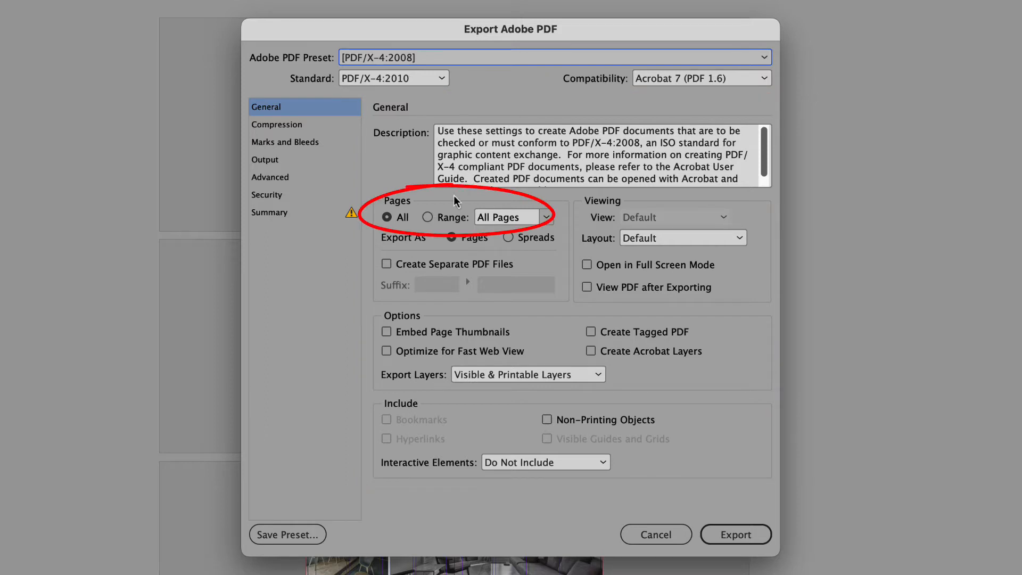
left_click(431, 220)
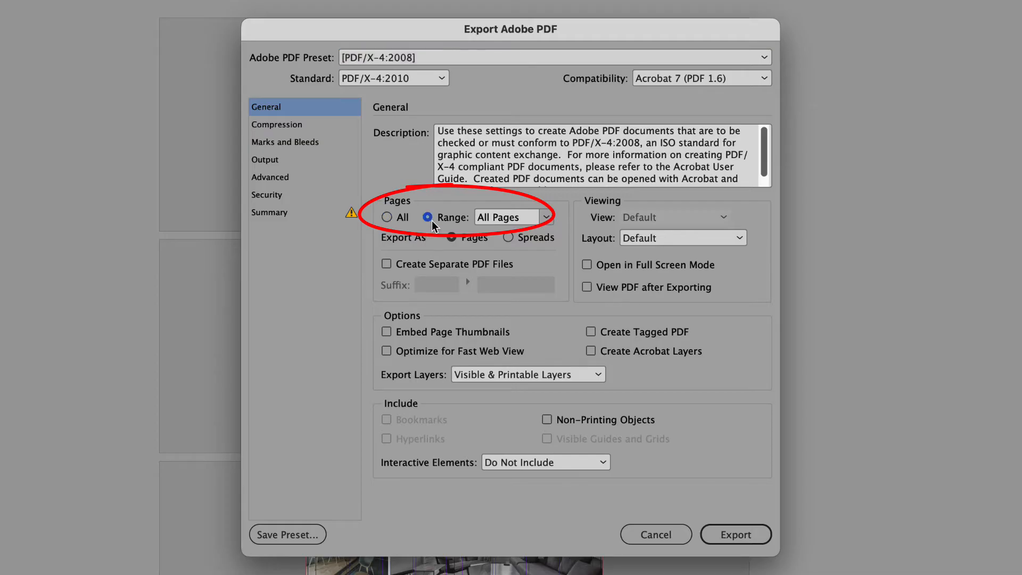
left_click(388, 220)
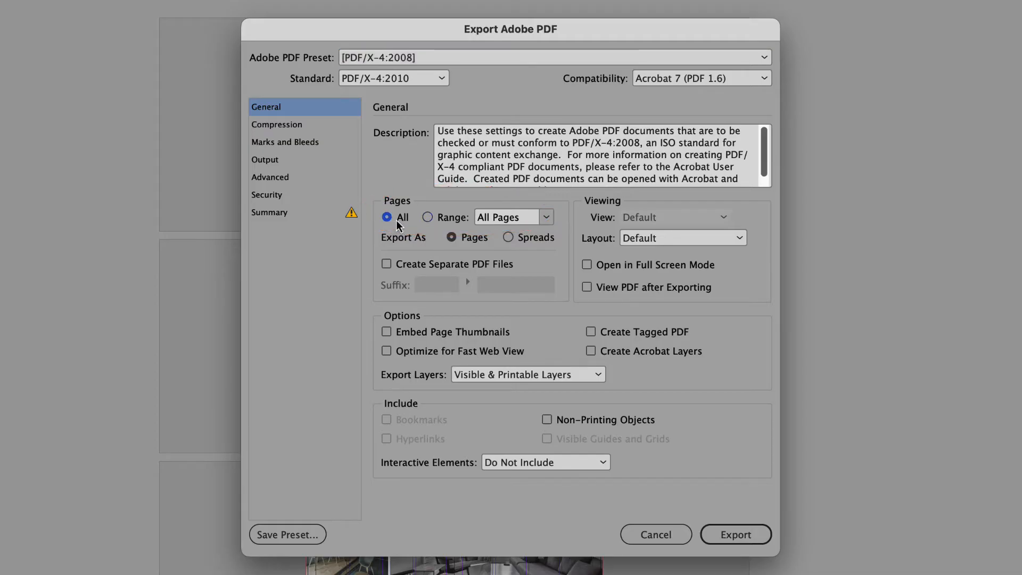
left_click(476, 240)
left_click(388, 334)
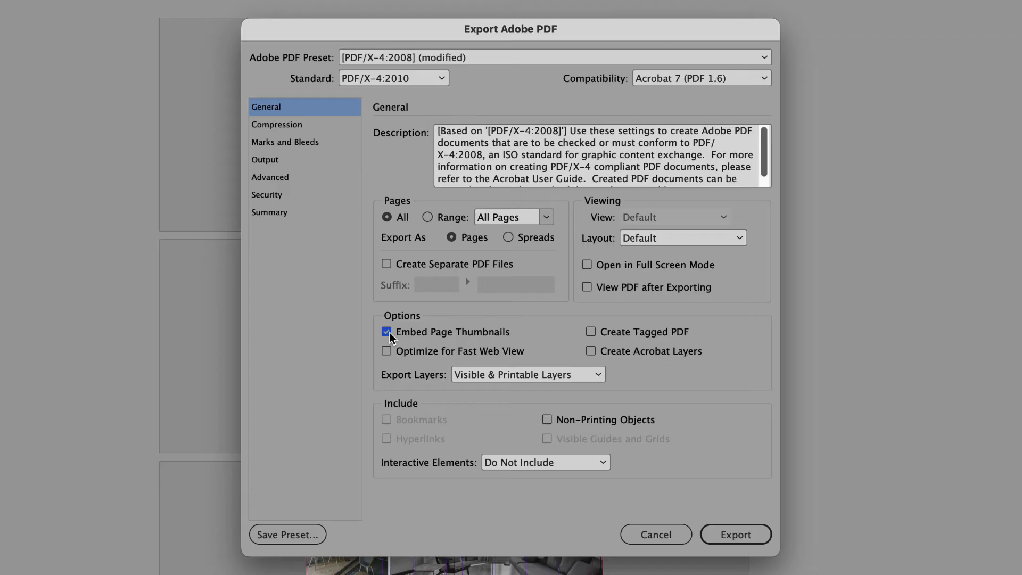
Set the compression of monochrome images to Do Not Downsample.
left_click(302, 125)
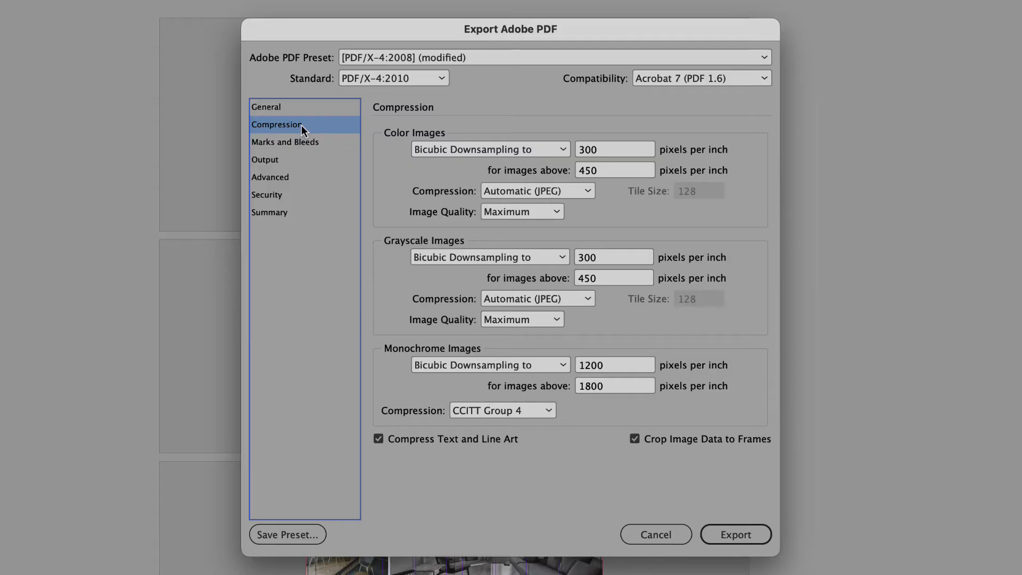
left_click(560, 365)
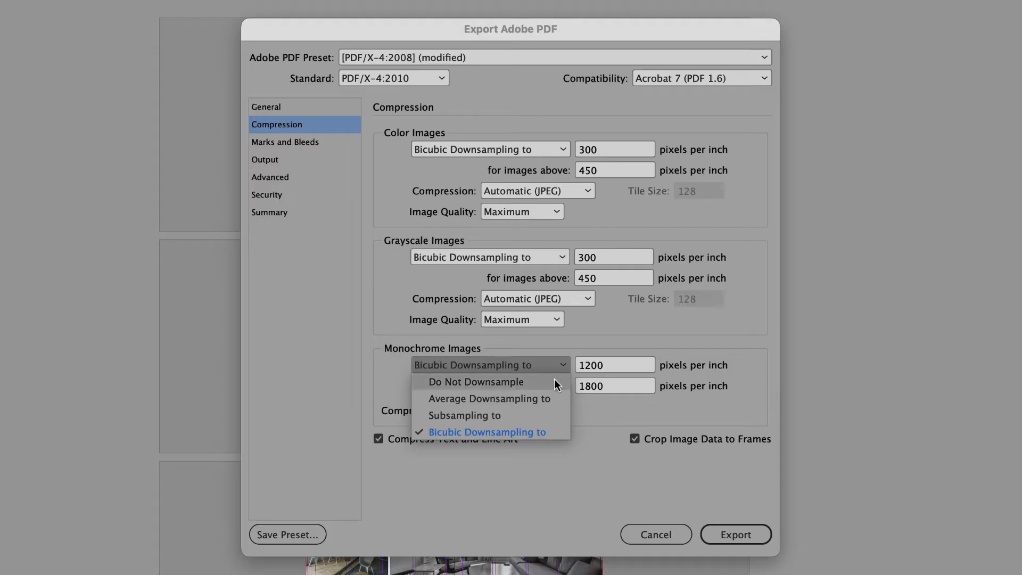
left_click(554, 381)
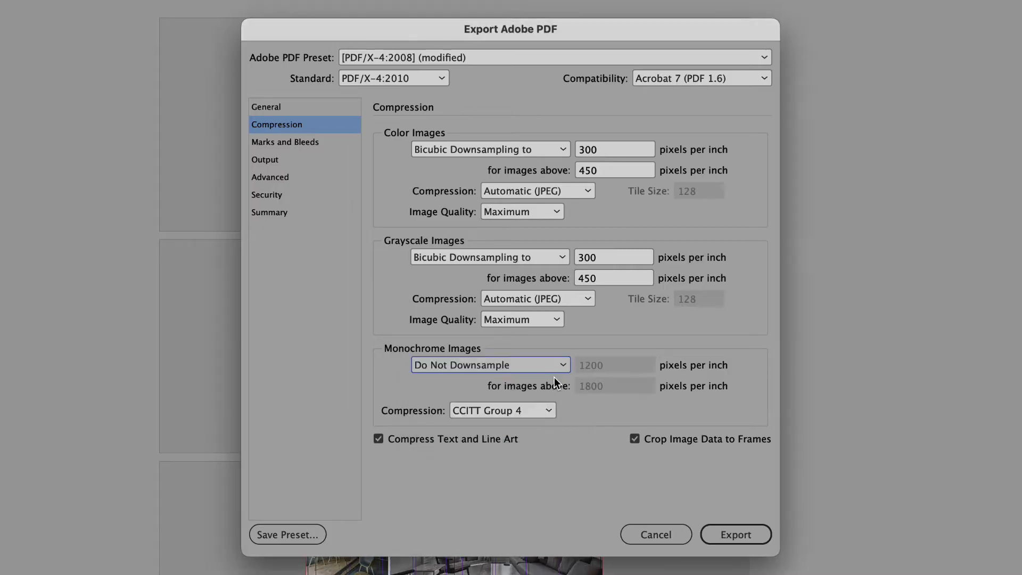
Include crop marks and page information with a 0.125 in mark offset, and use the document bleed settings.
left_click(298, 144)
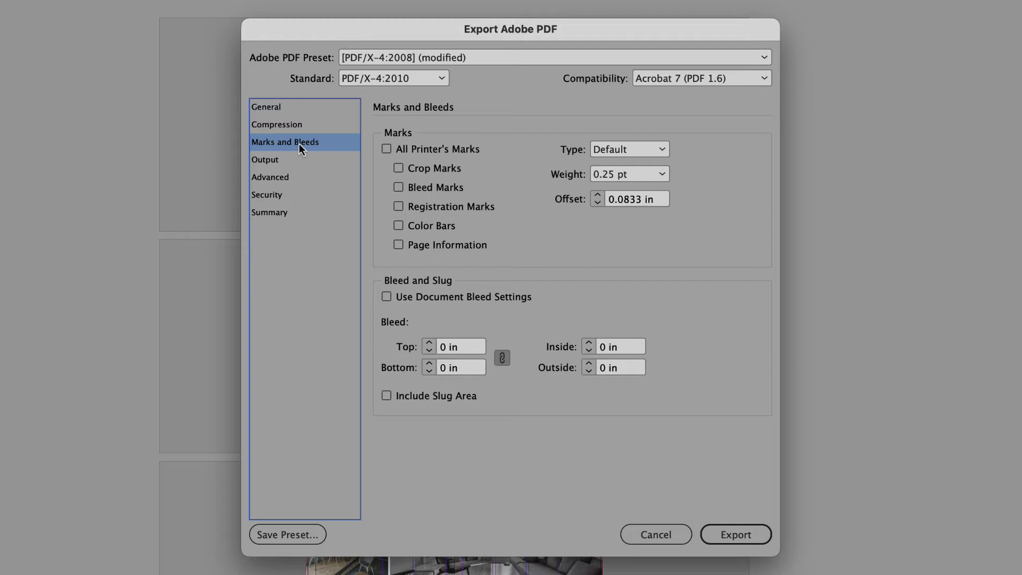
left_click(404, 168)
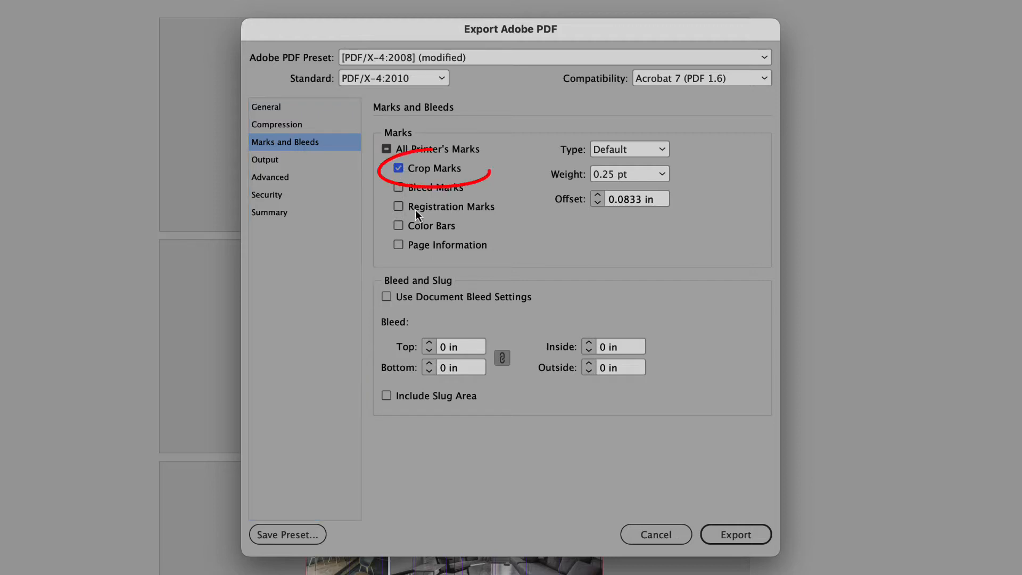
left_click(436, 248)
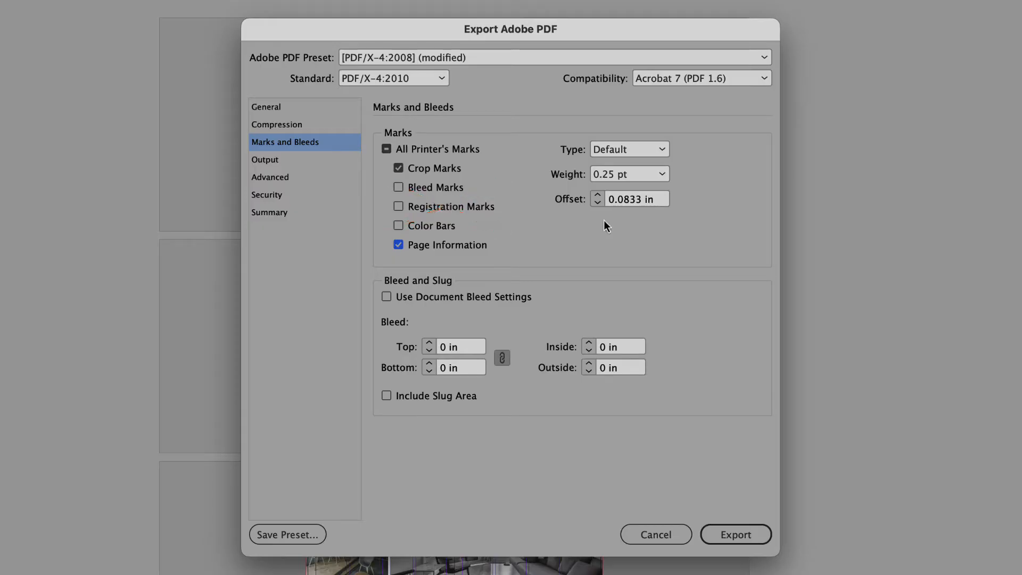
left_click(598, 195)
left_click(422, 299)
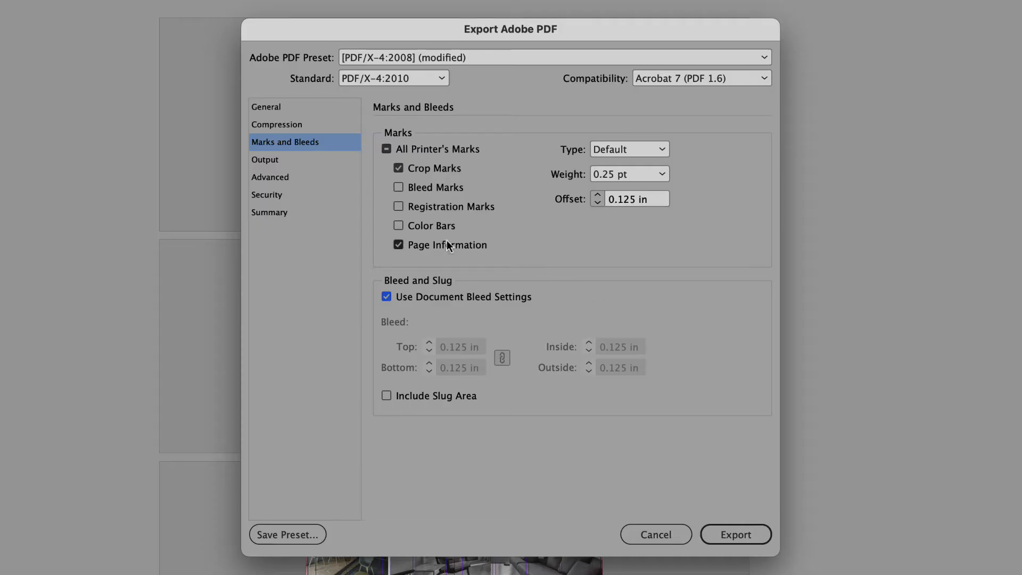
Set color conversion to Convert to Destination (Preserve Numbers) with destination U.S. Web Coated (SWOP) v2, and export the PDF.
left_click(296, 160)
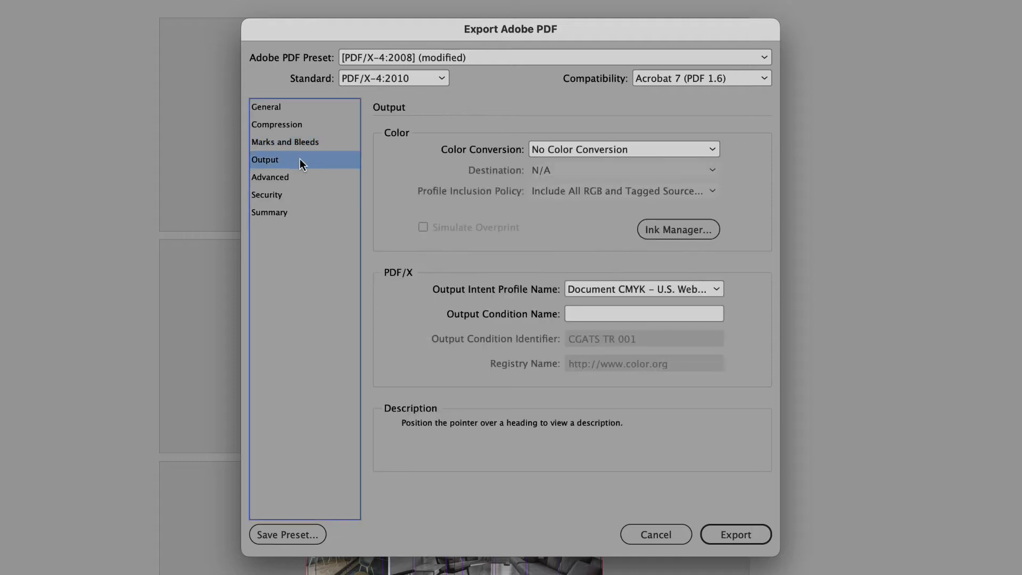
left_click(714, 151)
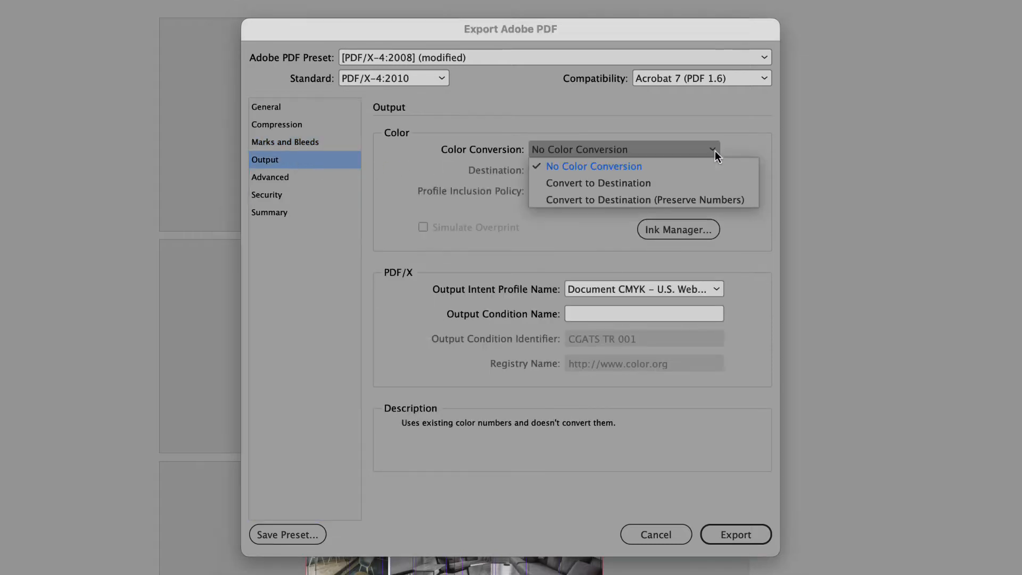
left_click(748, 199)
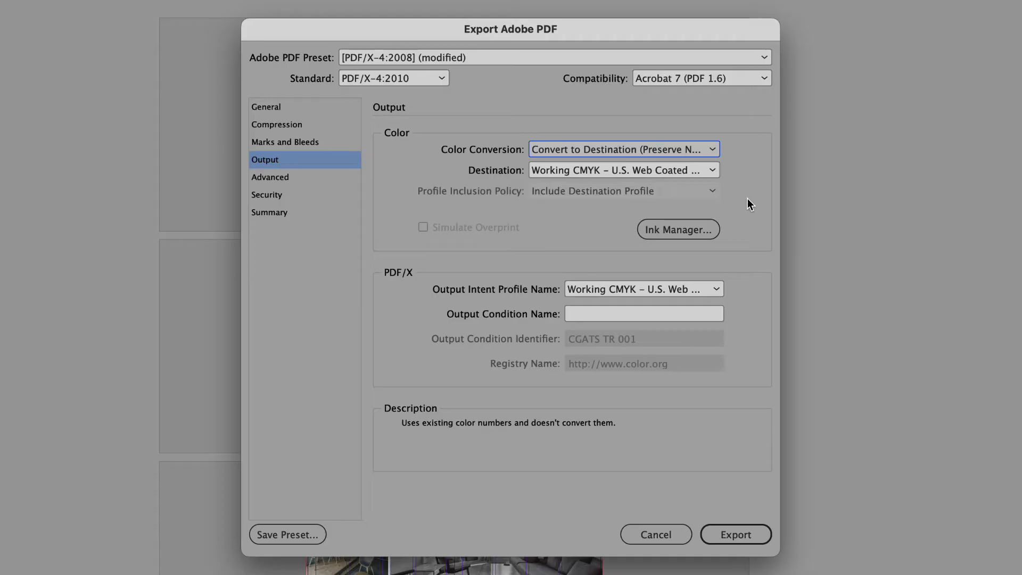
left_click(712, 172)
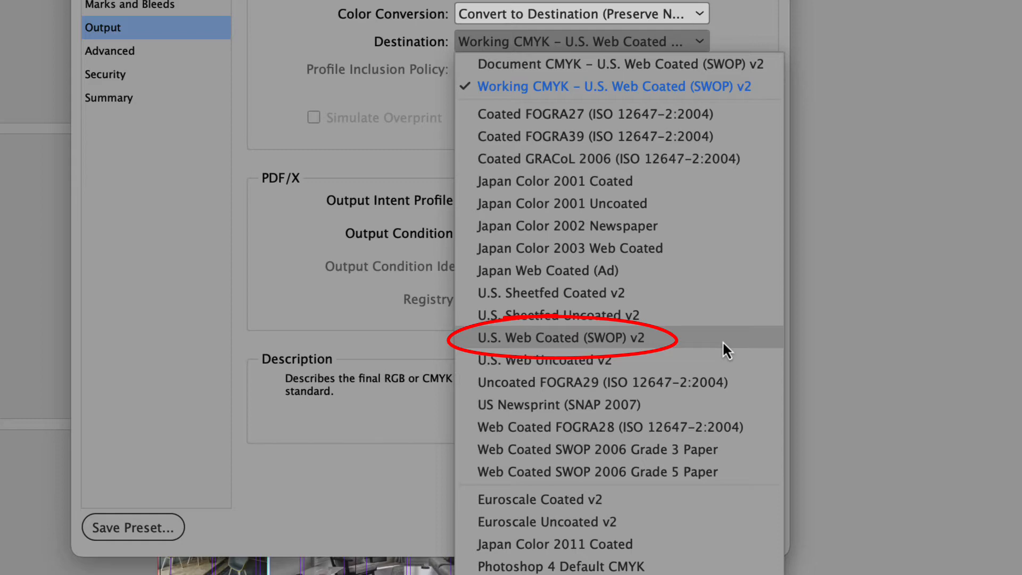
left_click(723, 340)
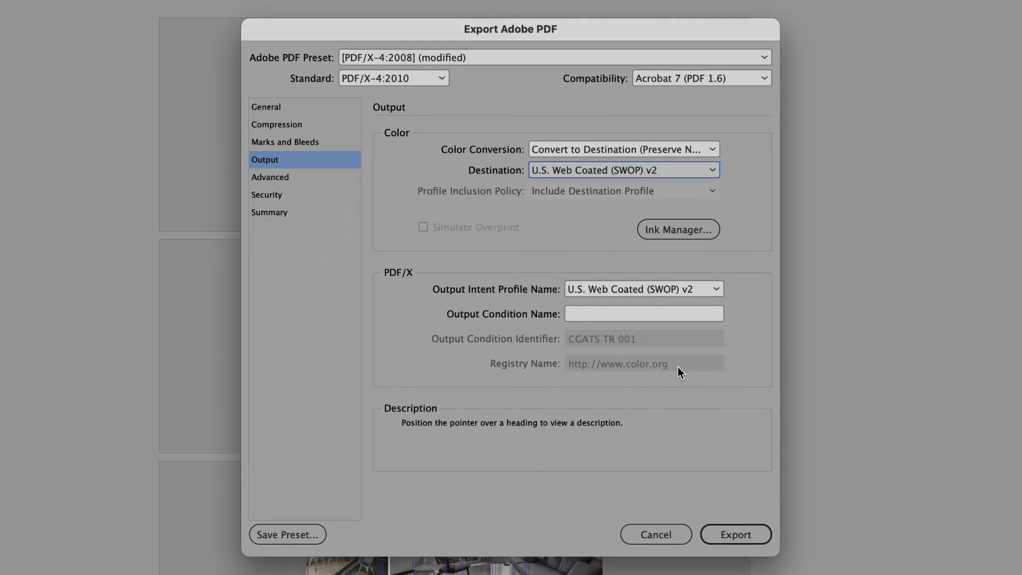
left_click(740, 535)
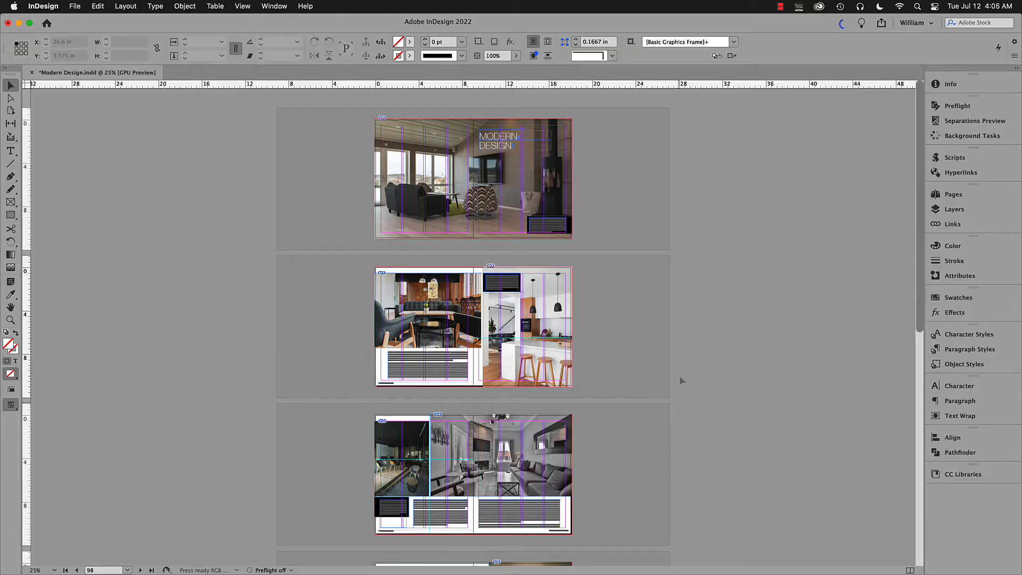
Show the Background Tasks panel to check the progress of the PDF export.
left_click(274, 6)
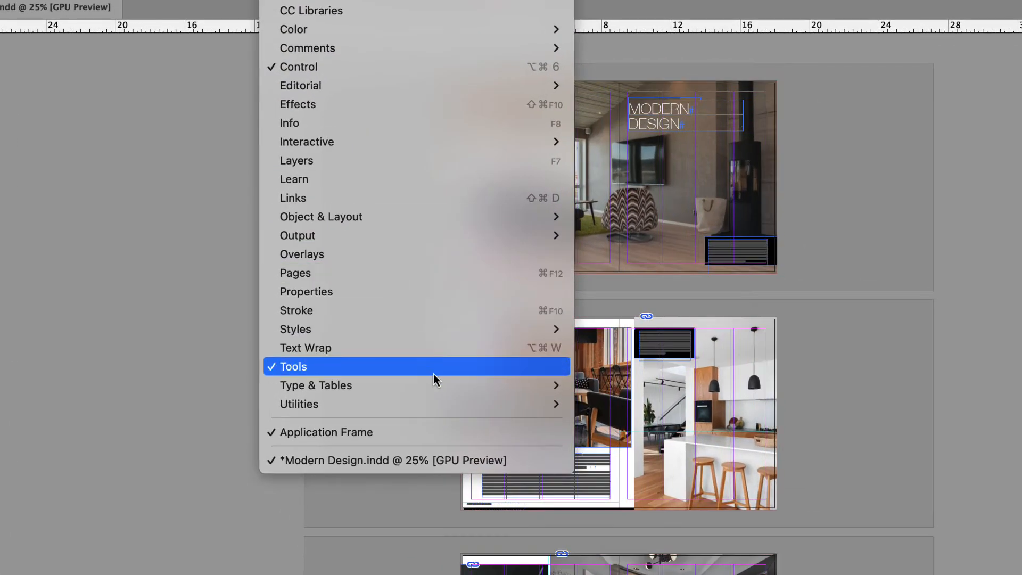
mouse_move(450, 400)
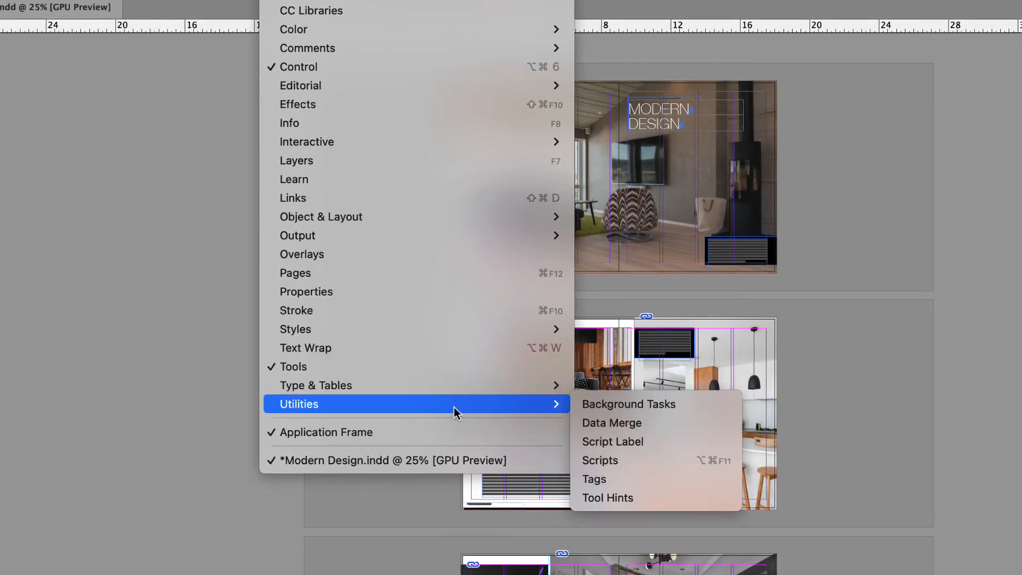
left_click(599, 406)
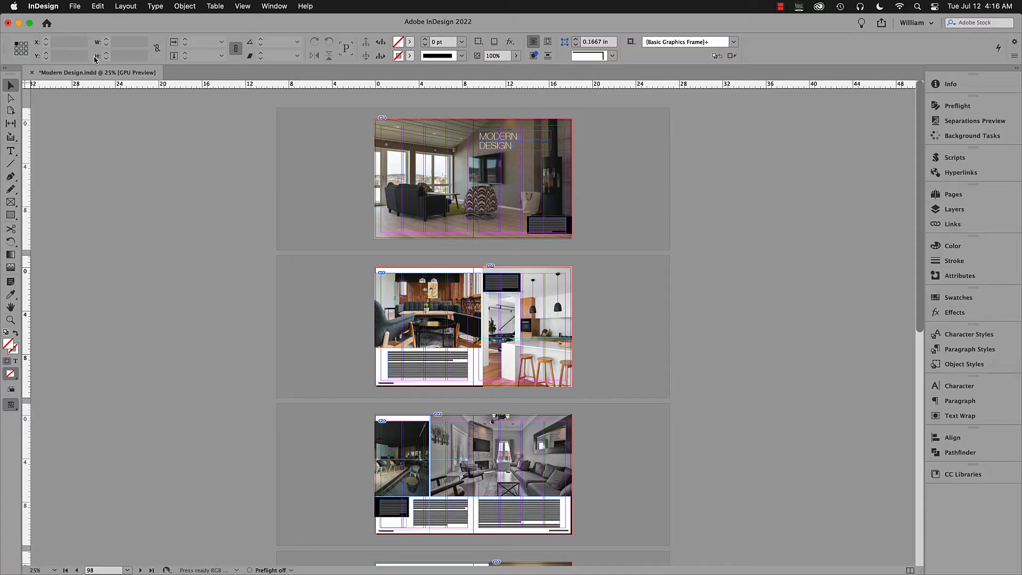
Start a new PDF export preset based on [PDF/X-4:2008] and name it PDFX-4.
left_click(74, 6)
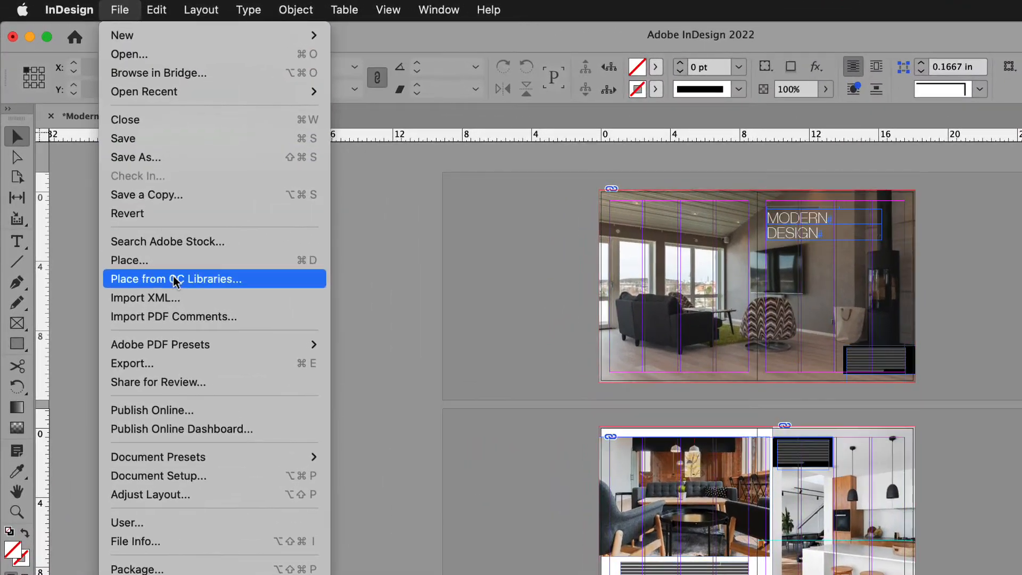
mouse_move(179, 302)
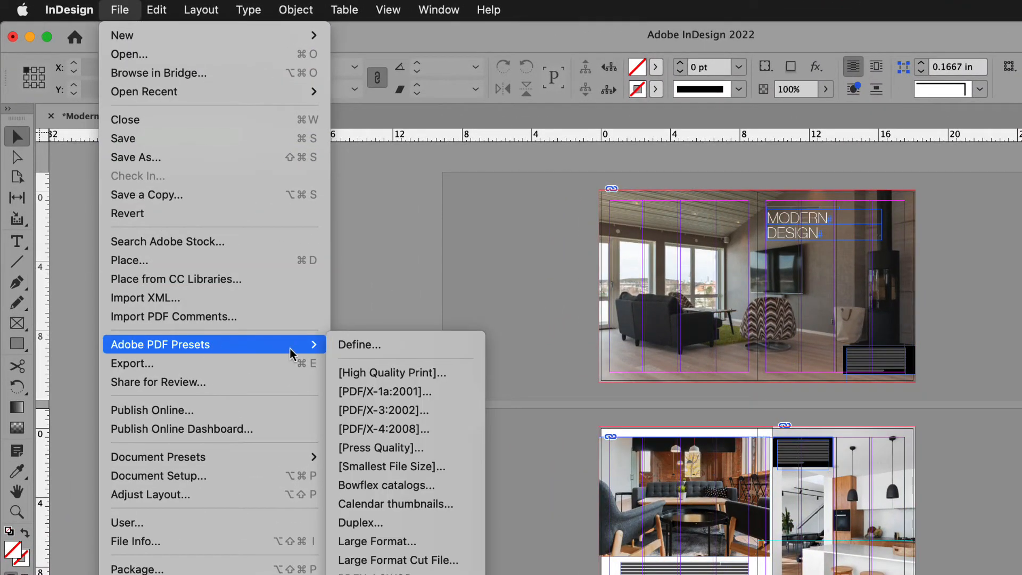
left_click(420, 346)
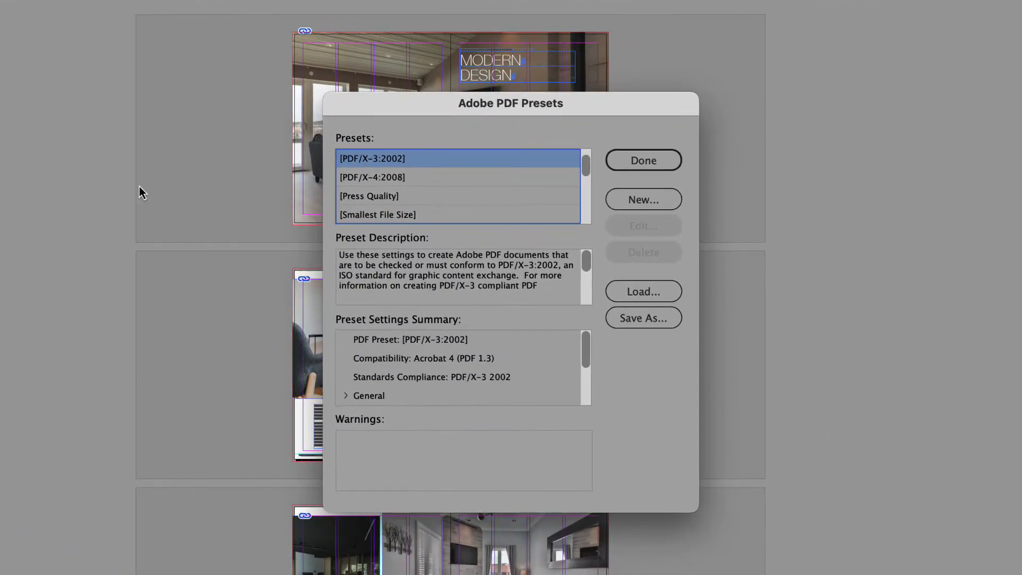
left_click(431, 179)
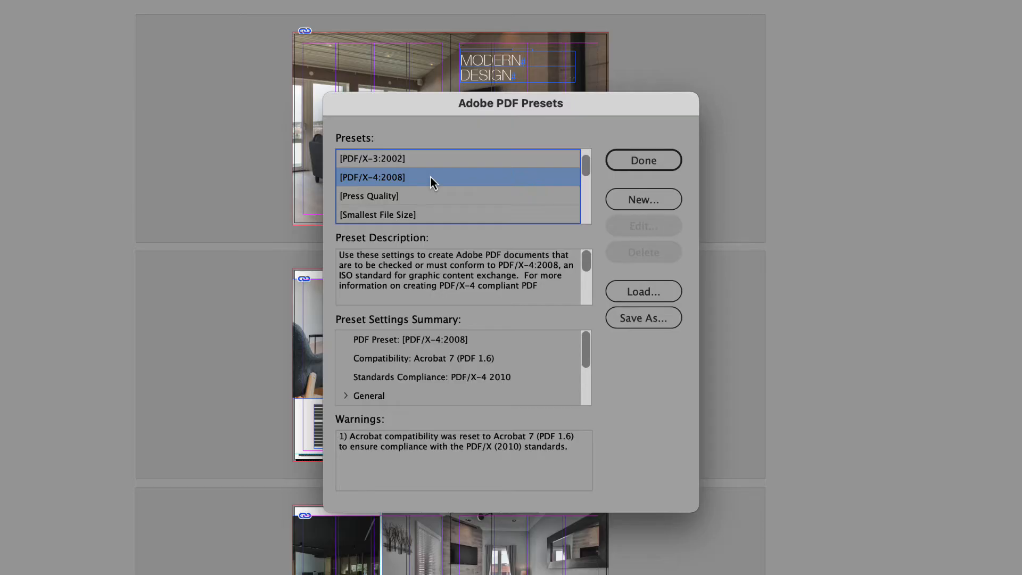
left_click(637, 205)
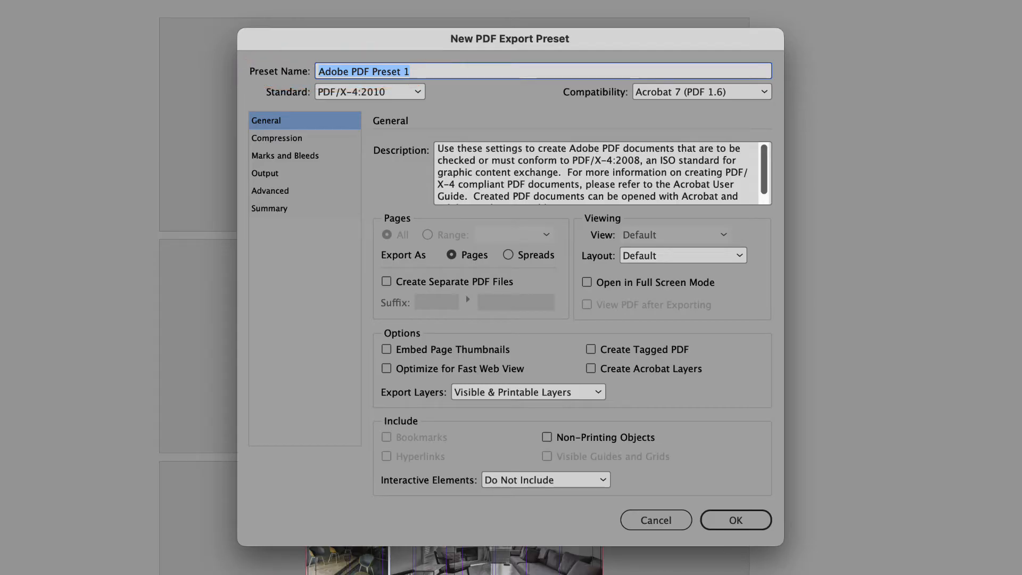
type("PDFX-")
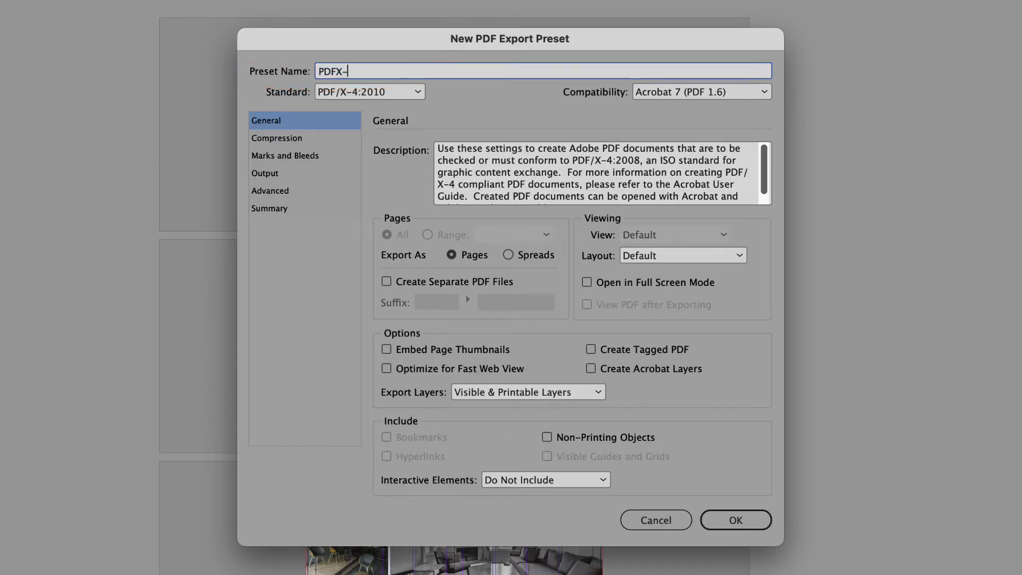
type("4")
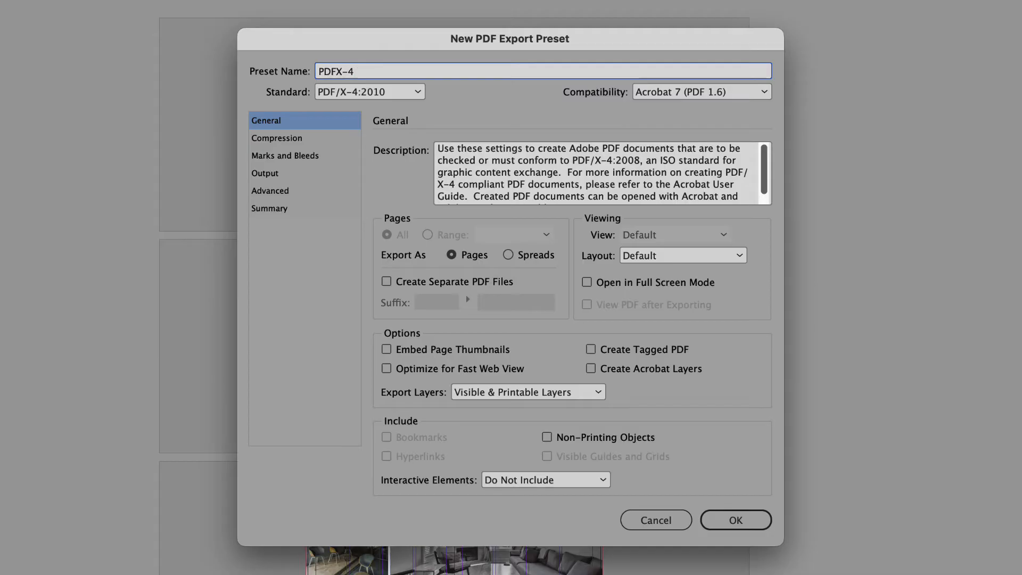
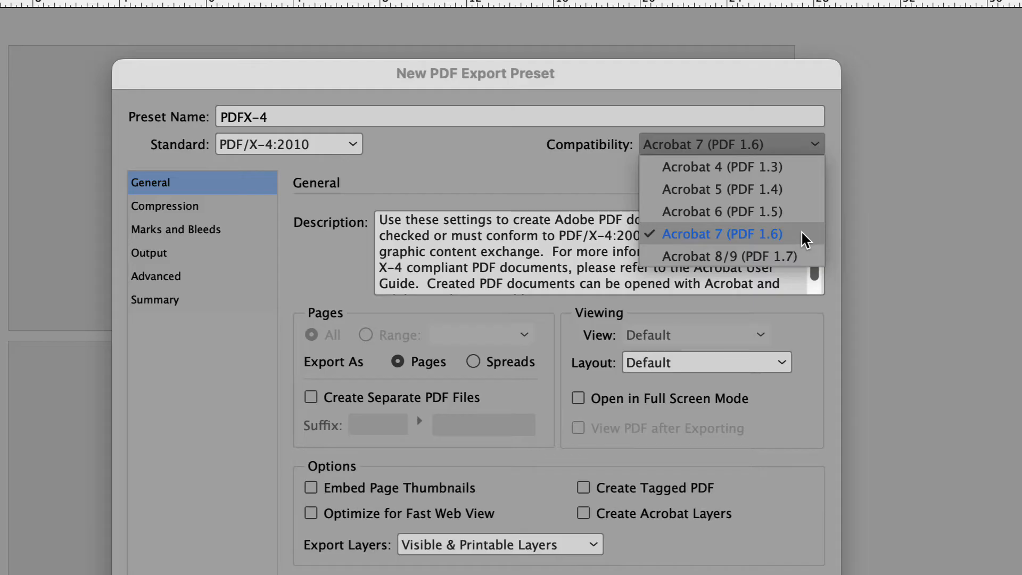
Set the preset's compatibility to Acrobat 7 (PDF 1.6) and turn on Embed Page Thumbnails.
left_click(800, 231)
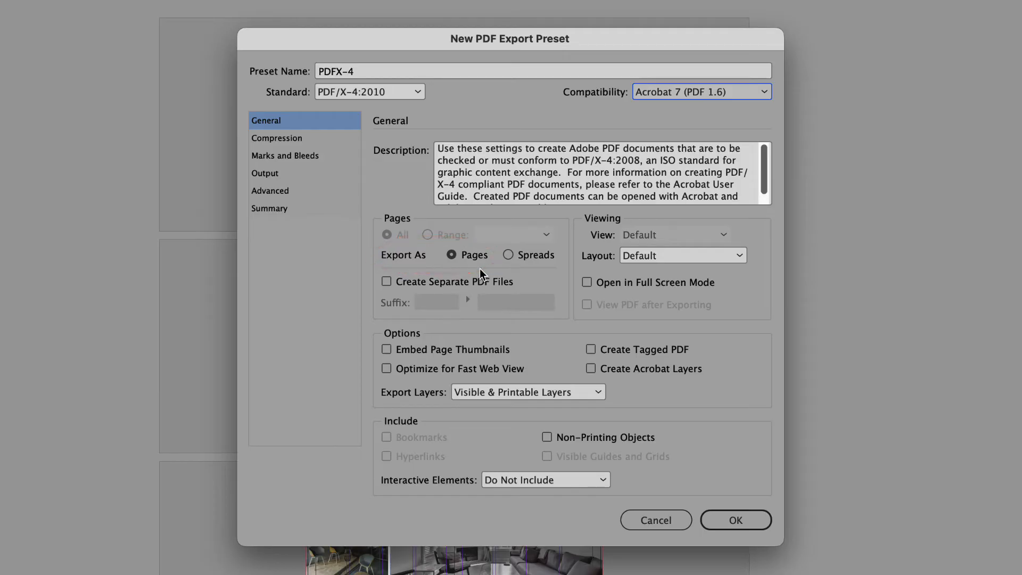
left_click(394, 349)
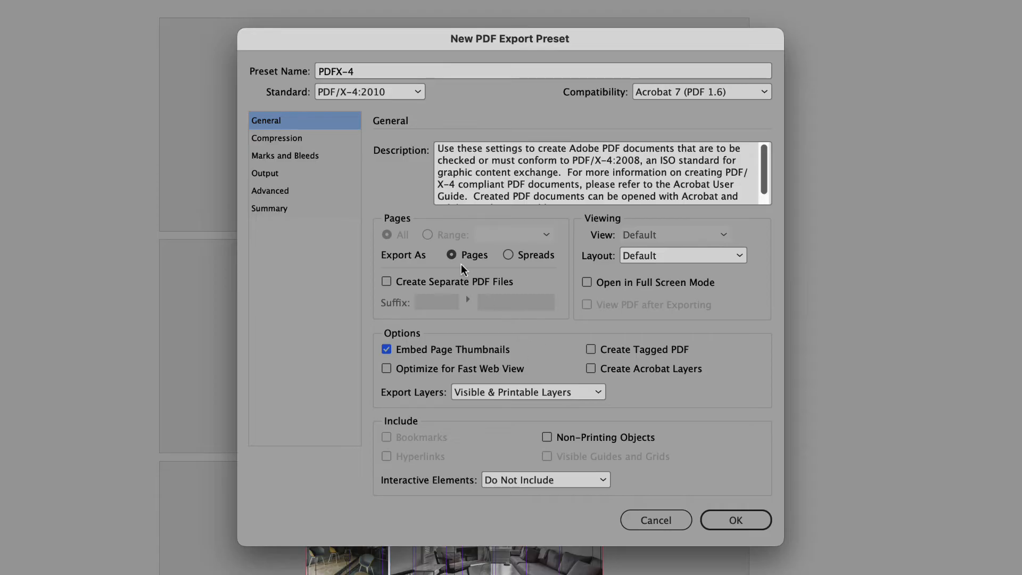
Set color image compression to Bicubic Downsampling at 300 pixels per inch, with Automatic (JPEG) compression and Maximum image quality.
left_click(318, 143)
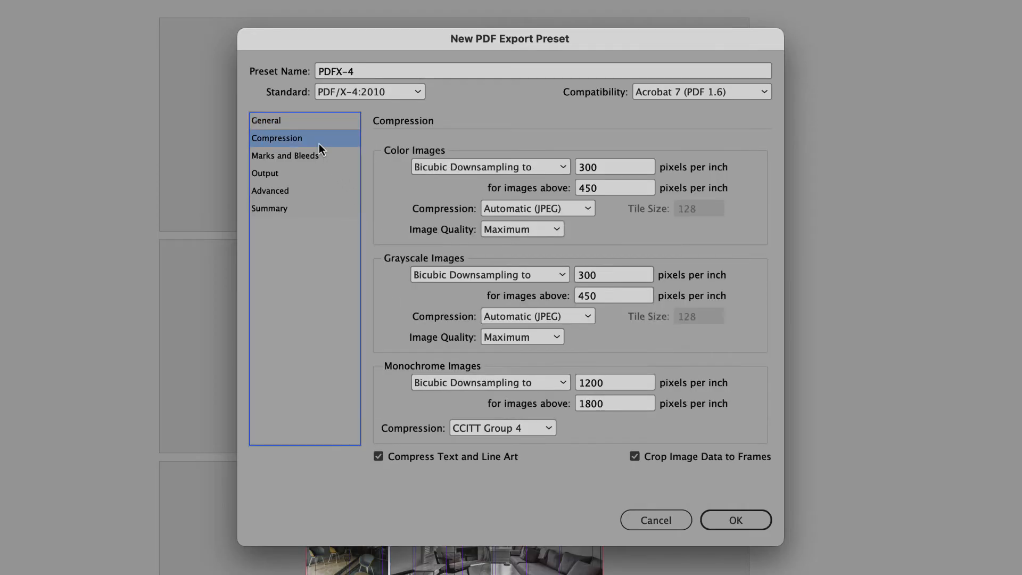
left_click(632, 169)
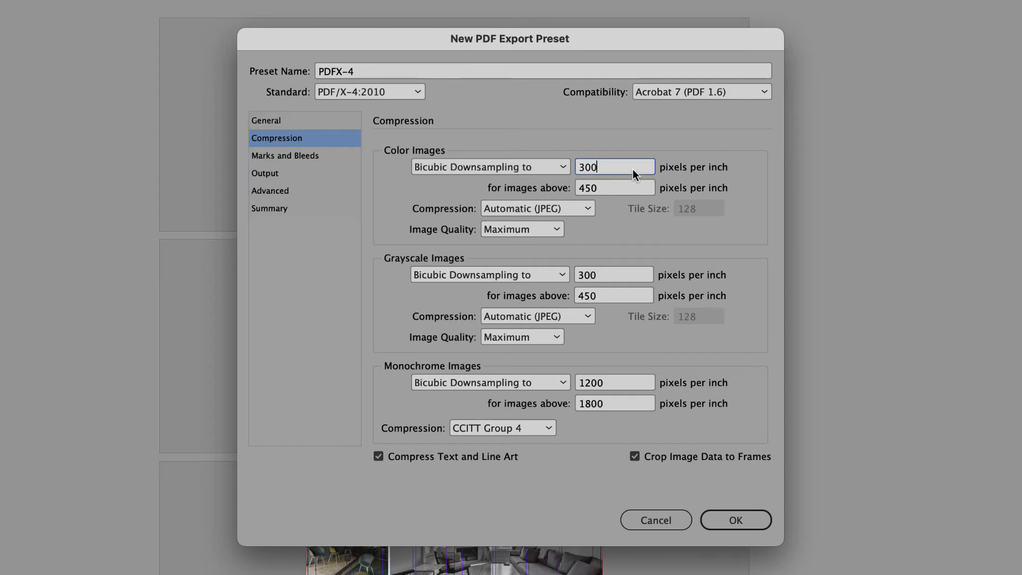
left_click(623, 276)
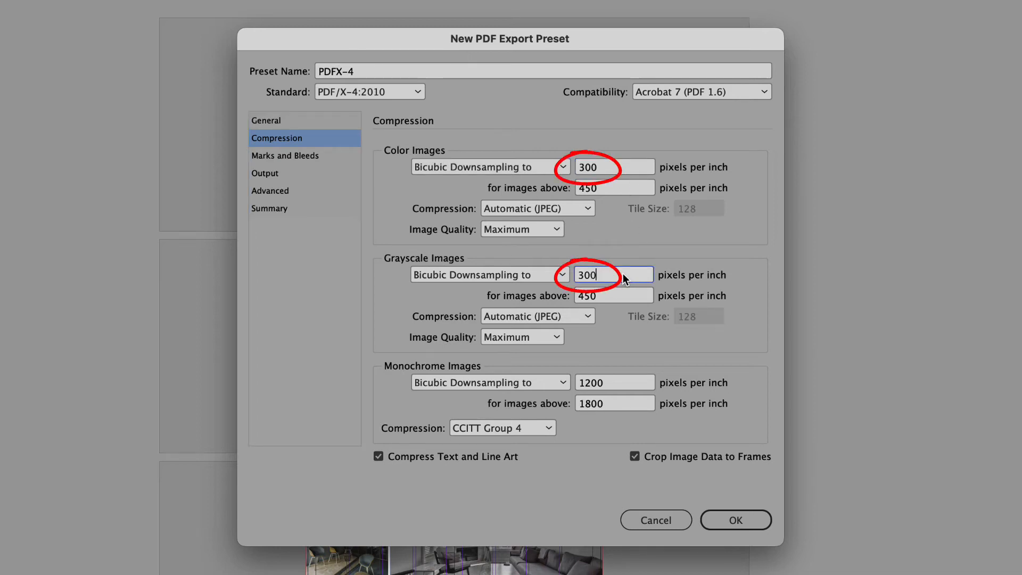
left_click(562, 169)
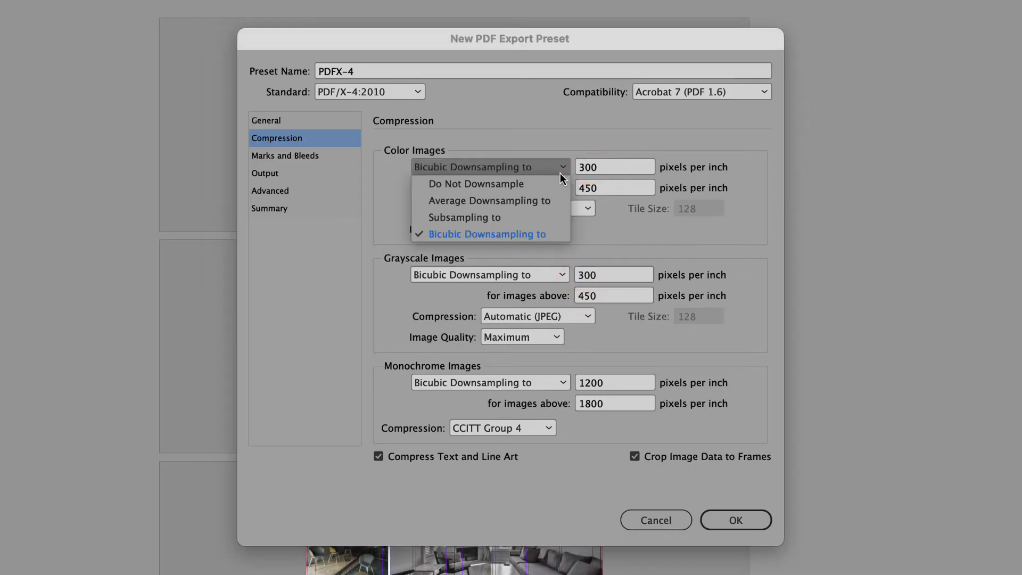
left_click(548, 234)
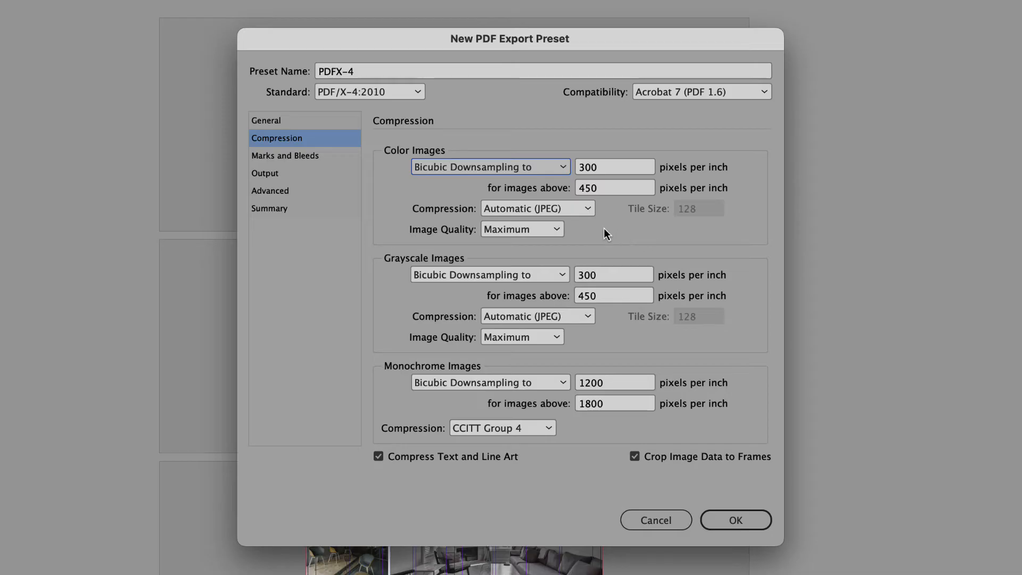
left_click(588, 209)
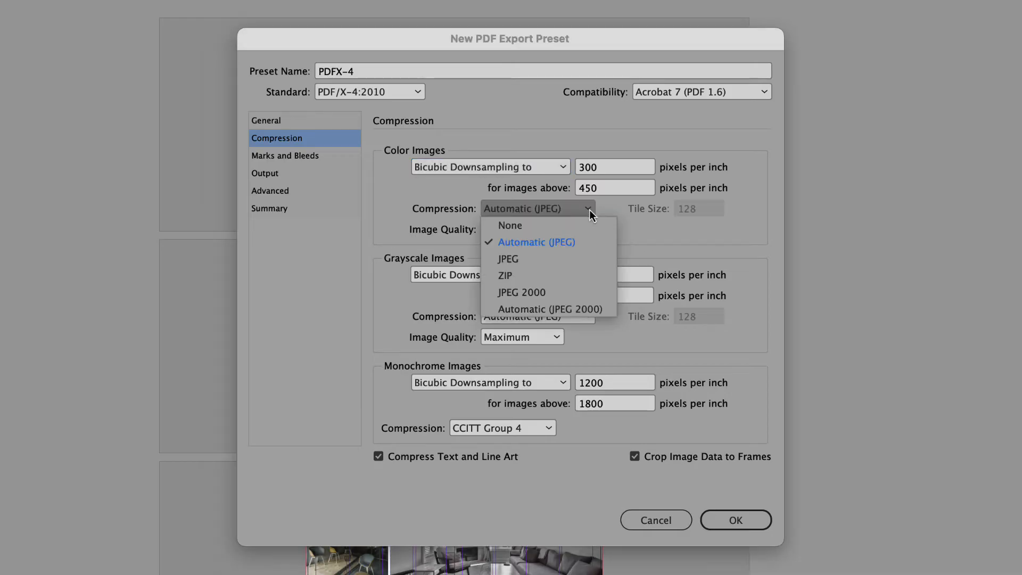
left_click(585, 244)
left_click(551, 230)
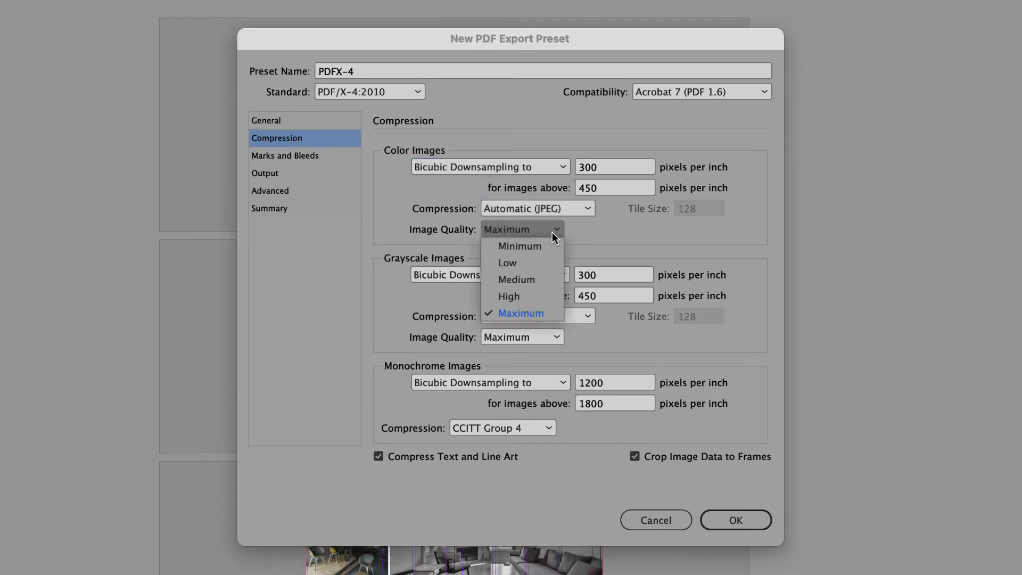
left_click(546, 313)
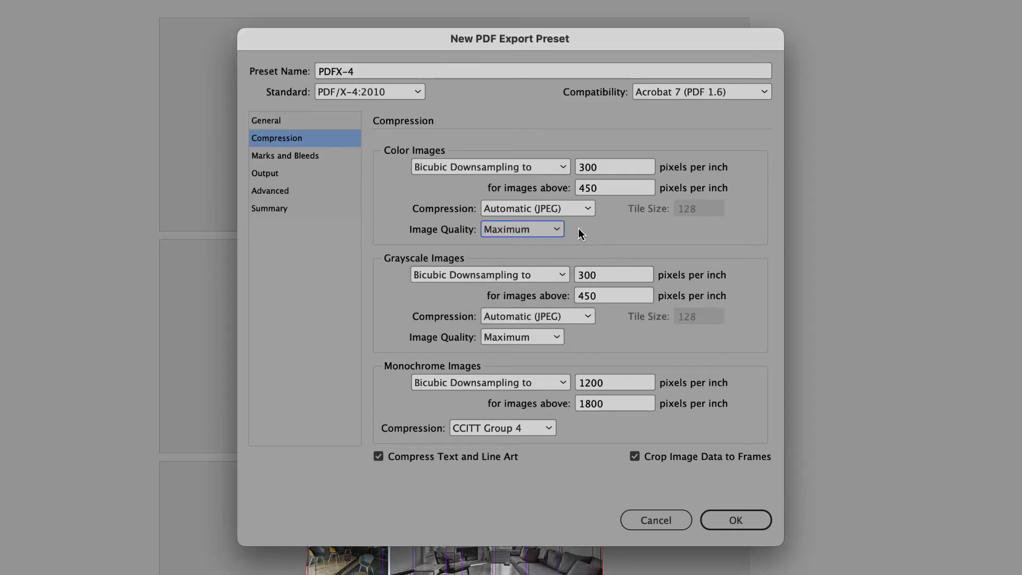
Try Medium image quality for color images, and return it to Maximum.
left_click(546, 229)
left_click(534, 282)
left_click(556, 229)
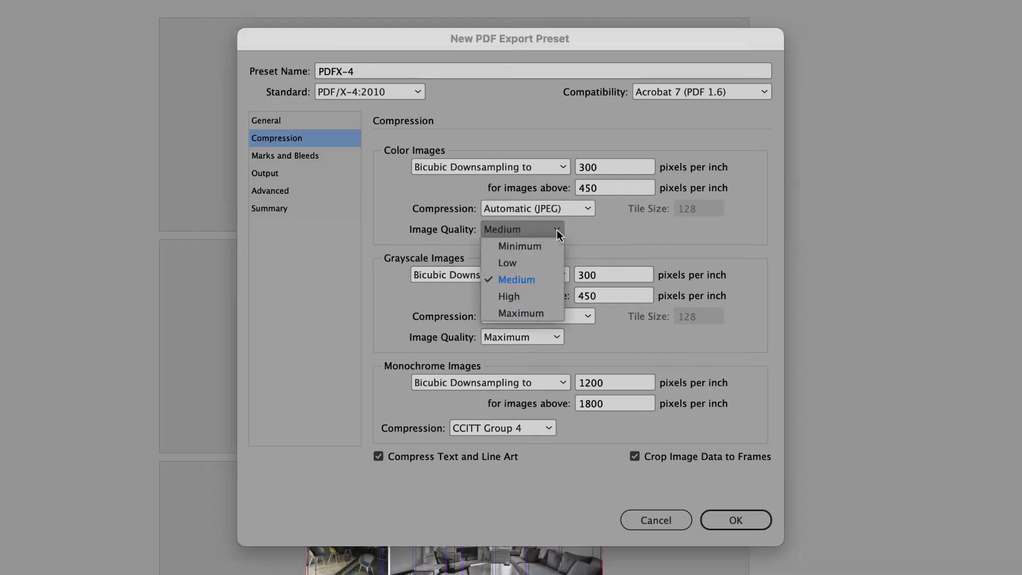
left_click(547, 313)
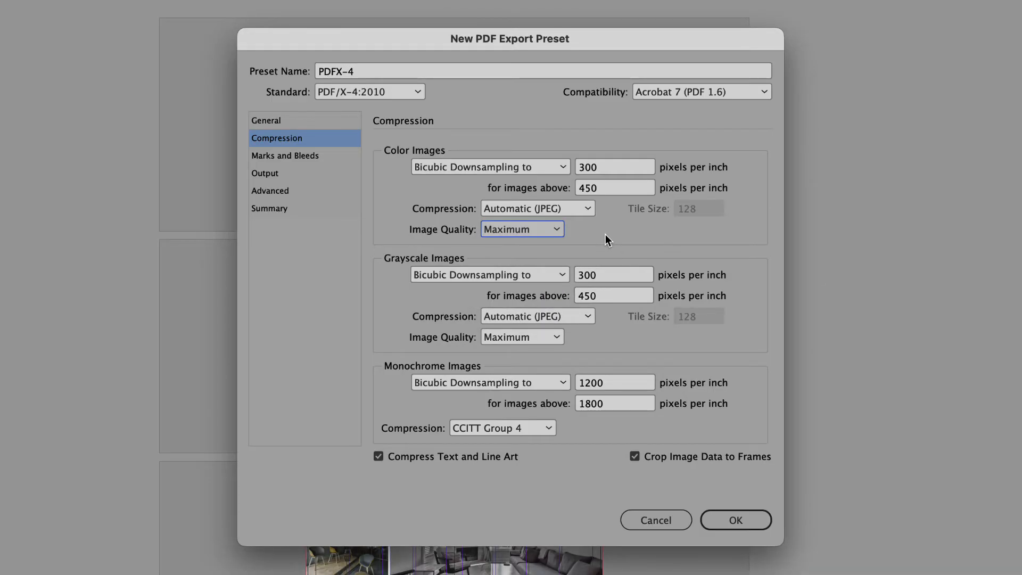
Try ZIP compression for color images, and restore Automatic (JPEG) with Maximum image quality.
left_click(588, 212)
left_click(582, 275)
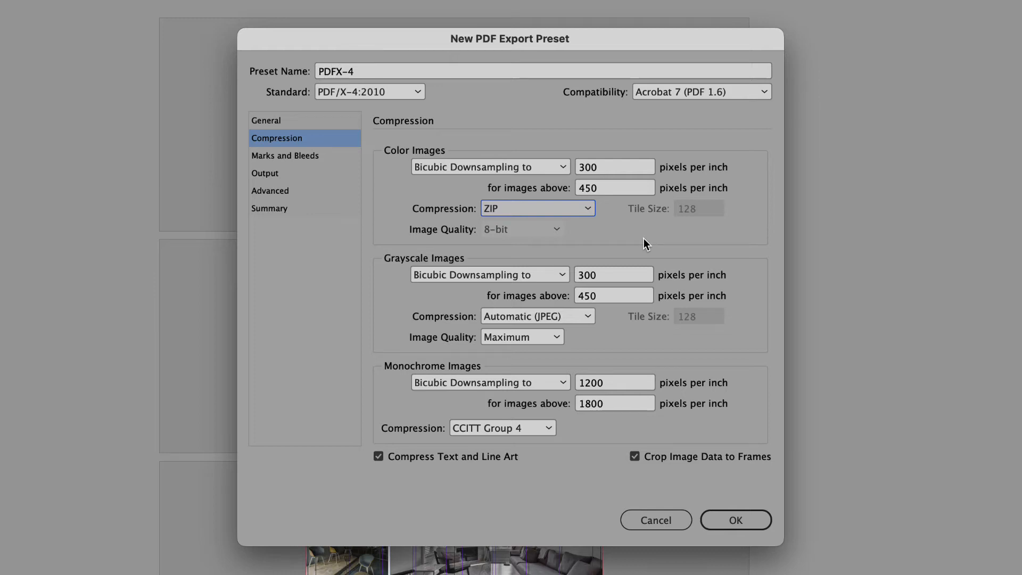
left_click(588, 212)
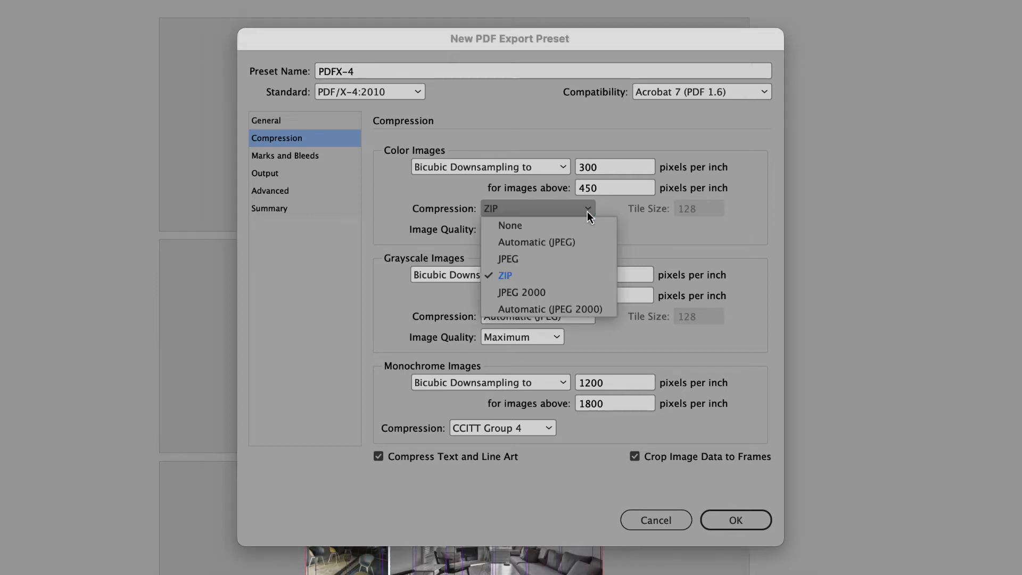
left_click(584, 241)
left_click(562, 235)
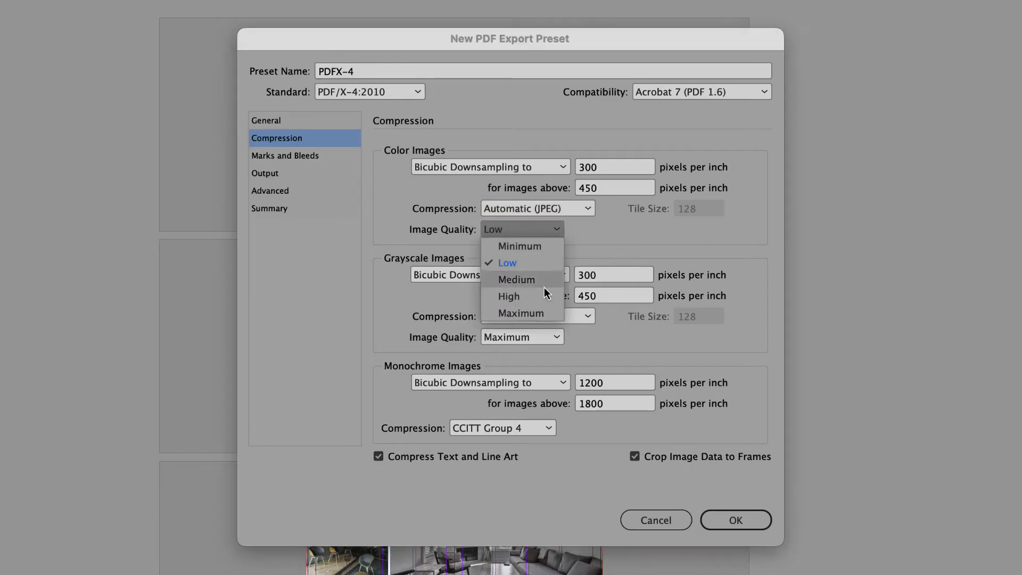
left_click(540, 318)
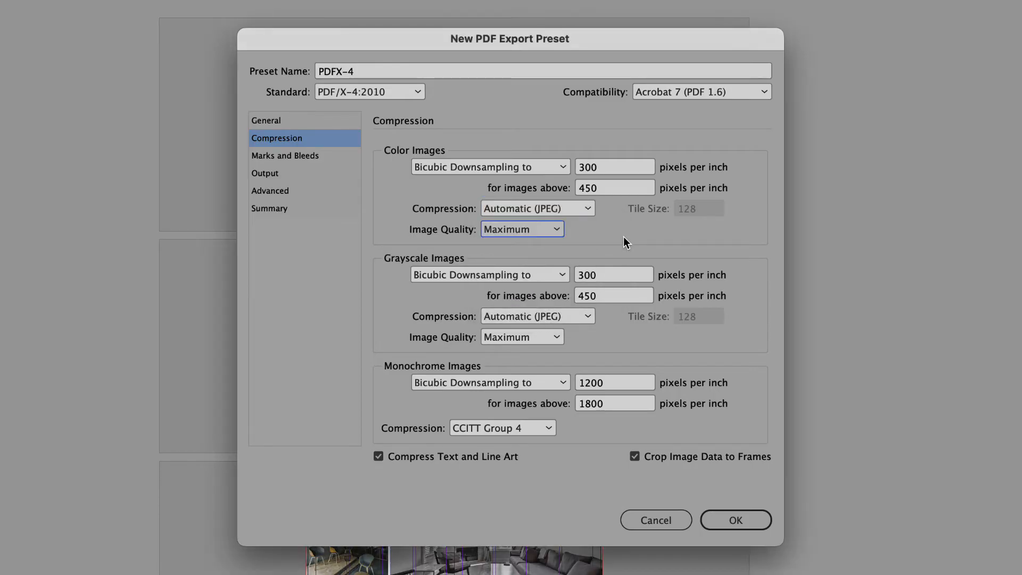
Set monochrome images to Do Not Downsample with CCITT Group 4 compression.
left_click(561, 383)
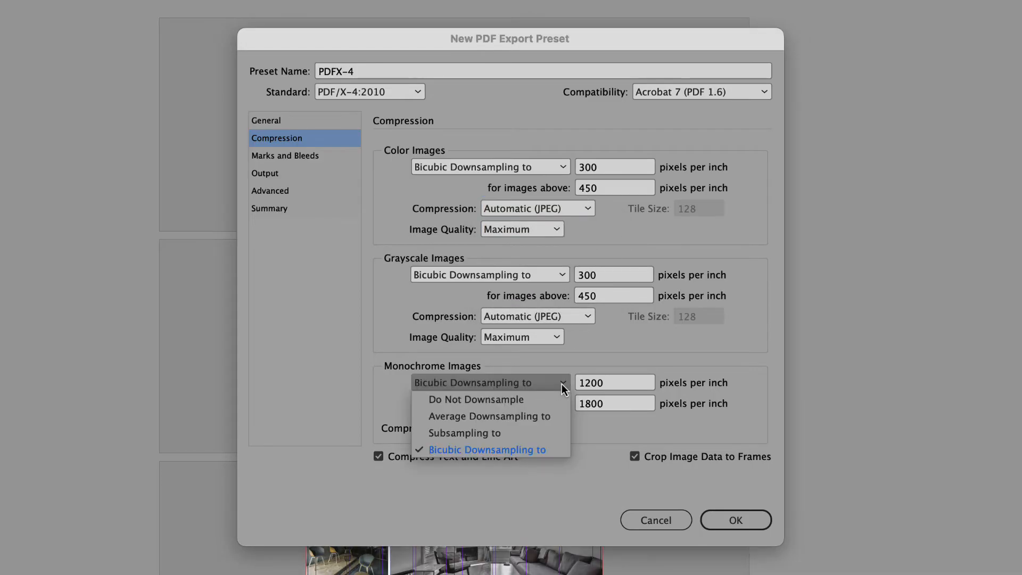
left_click(560, 399)
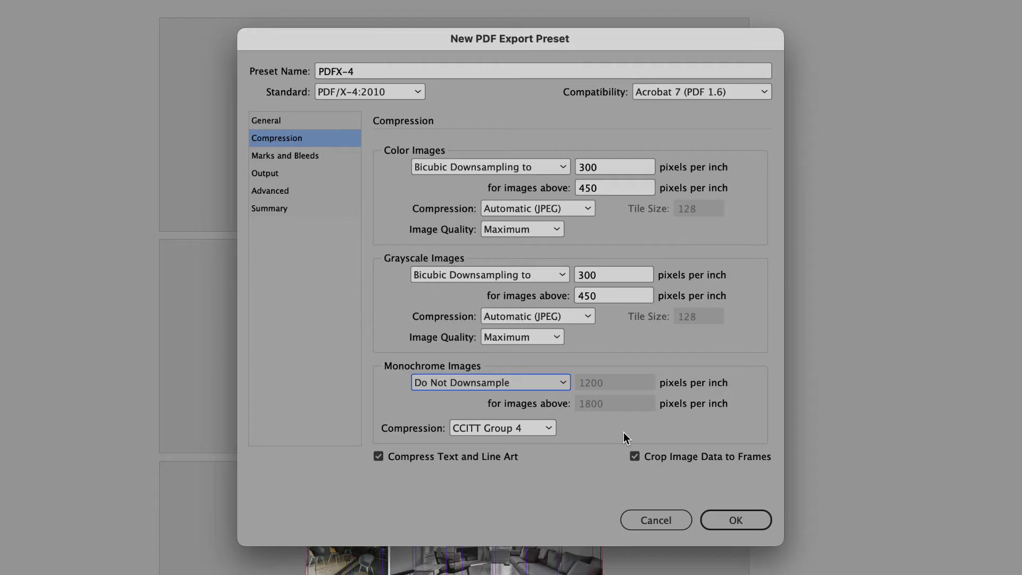
left_click(550, 429)
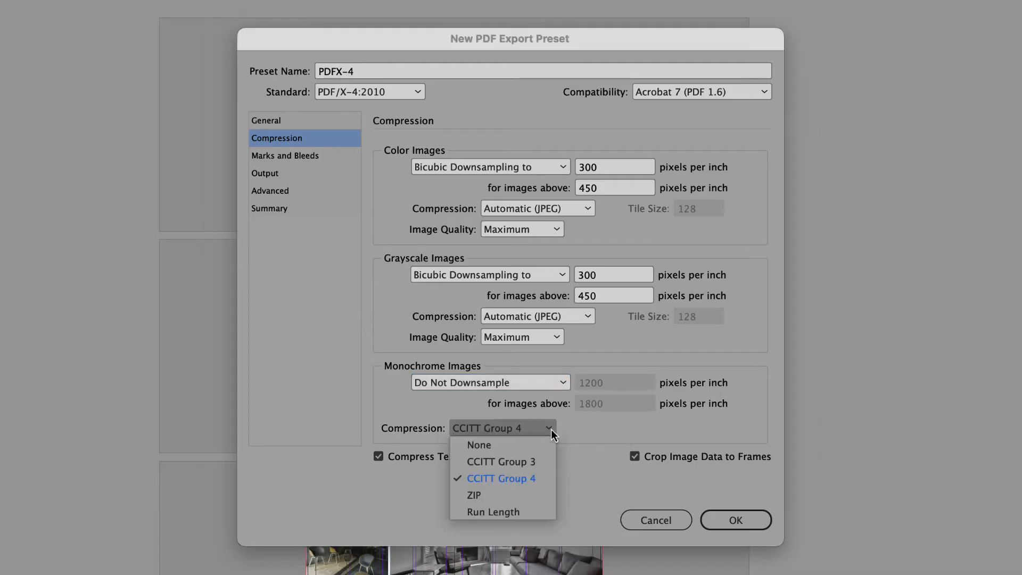
left_click(544, 478)
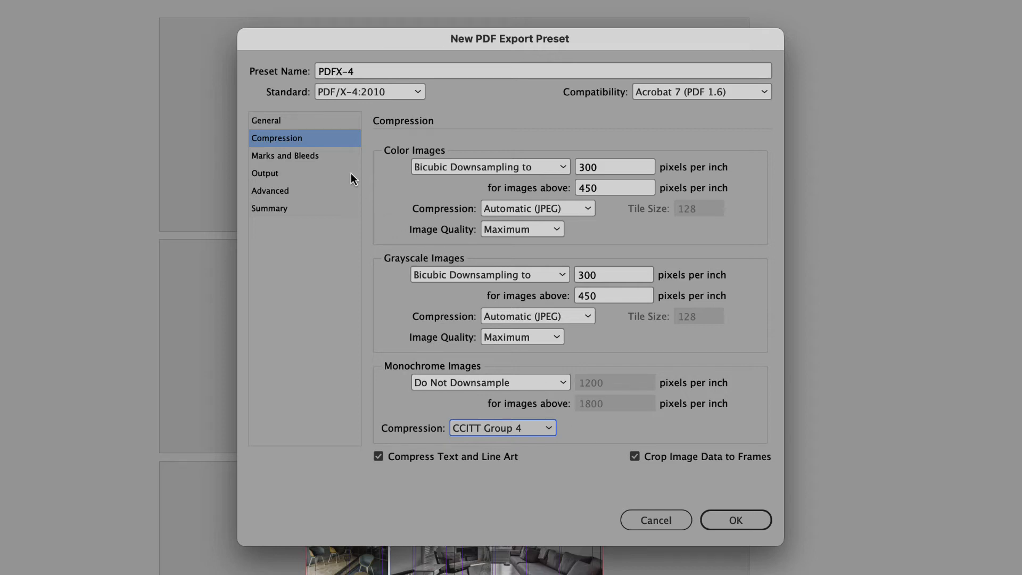
Include crop marks and page information in the preset, and inspect the printed page information of My PDF.pdf in Acrobat.
left_click(339, 160)
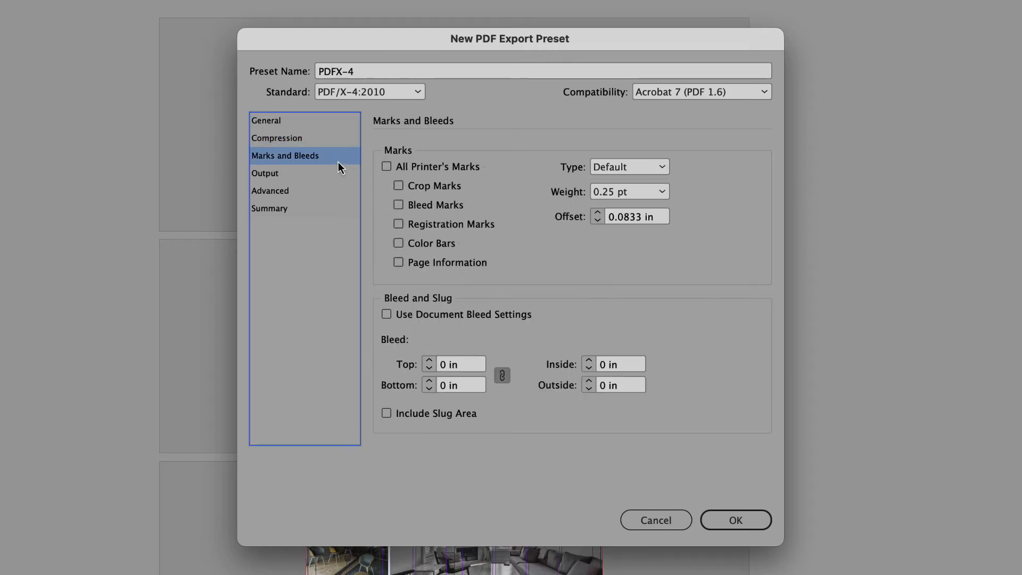
left_click(419, 187)
left_click(450, 265)
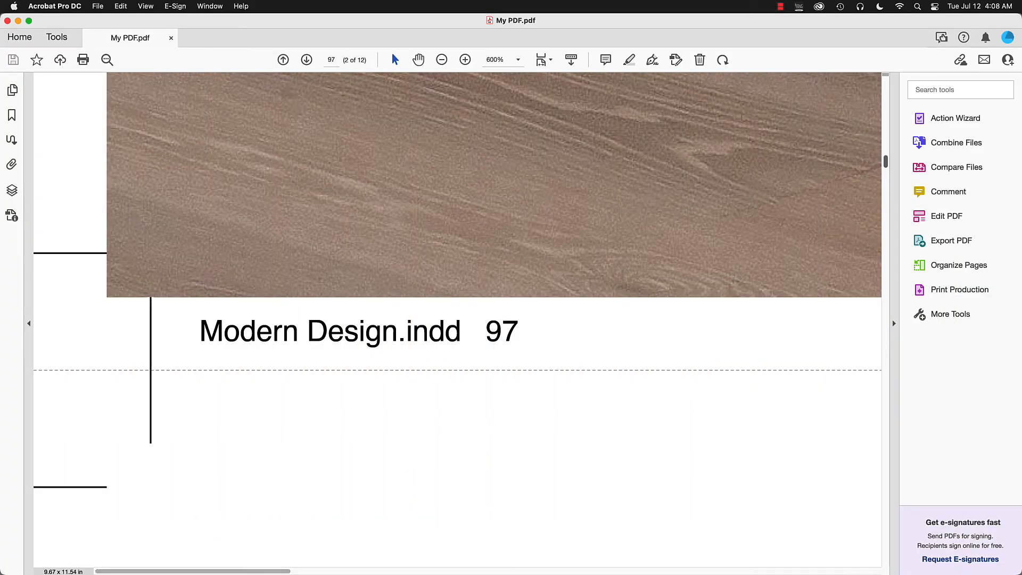
scroll(458, 320, "right", 15)
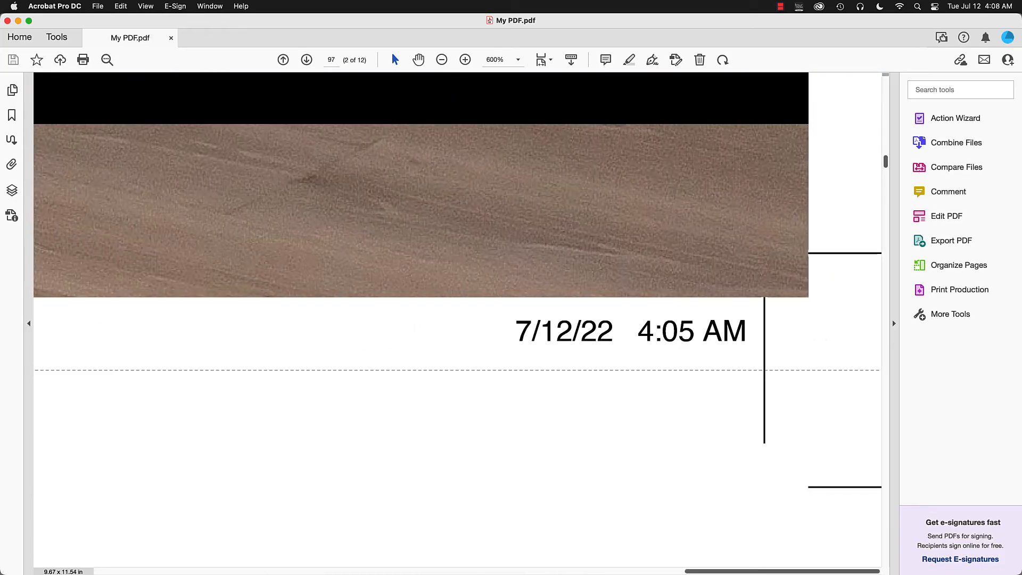
key("super+0")
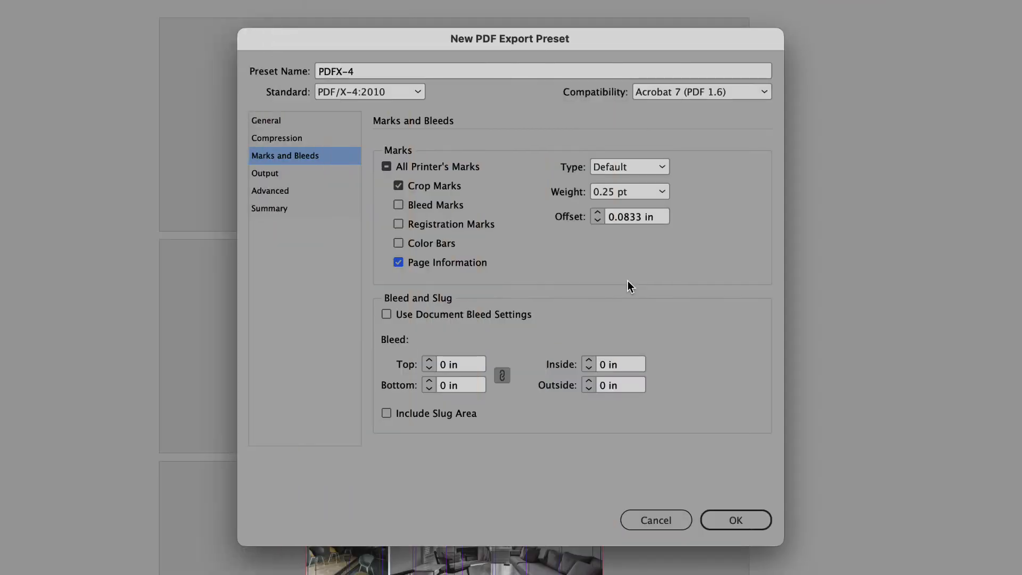
Turn off crop marks and page information, and use the document bleed settings.
left_click(455, 188)
left_click(475, 263)
left_click(449, 315)
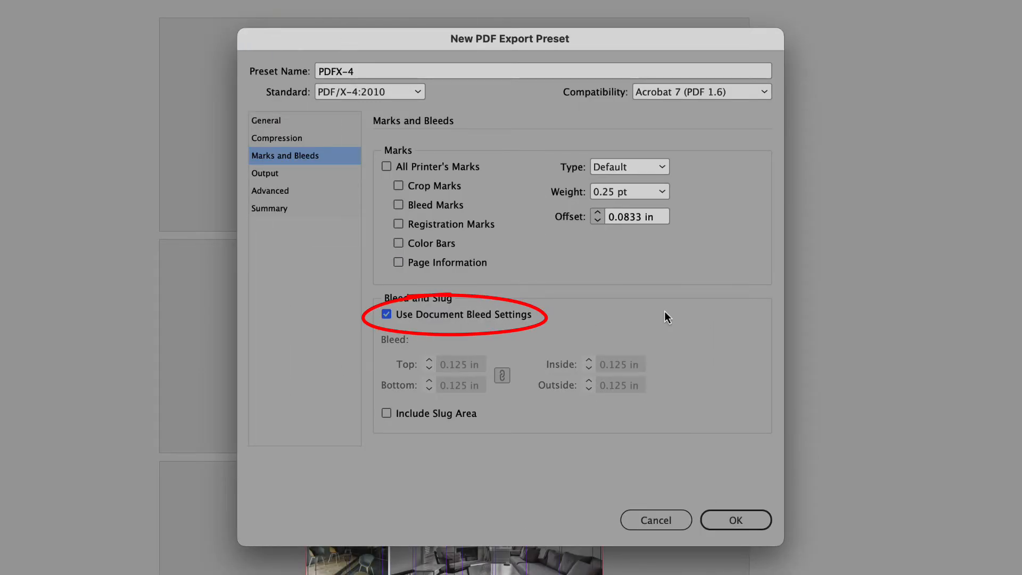
Try a manual bleed of 0.125 in on all sides instead of the document bleed settings, with the slug area included.
left_click(503, 318)
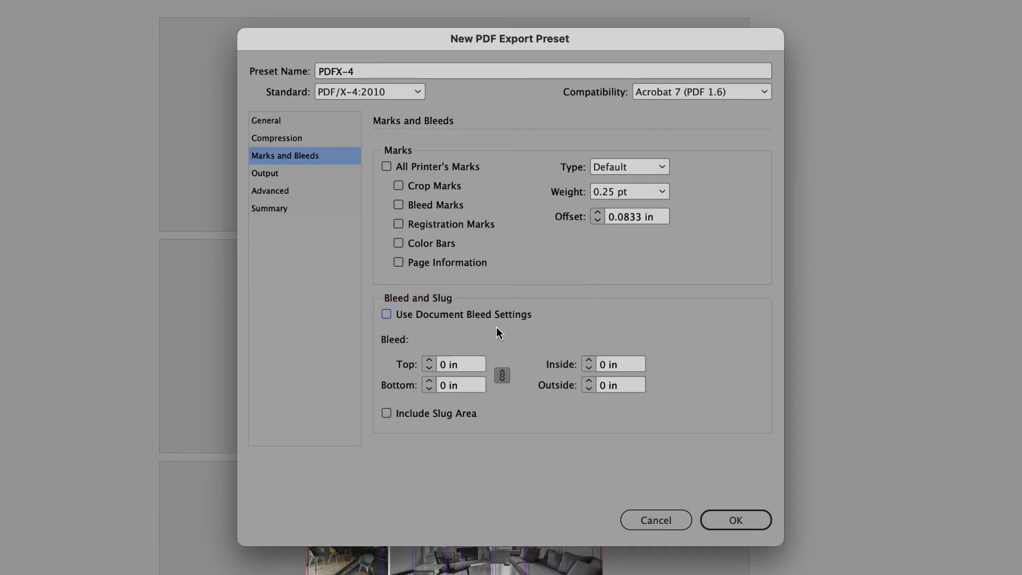
left_click(429, 360)
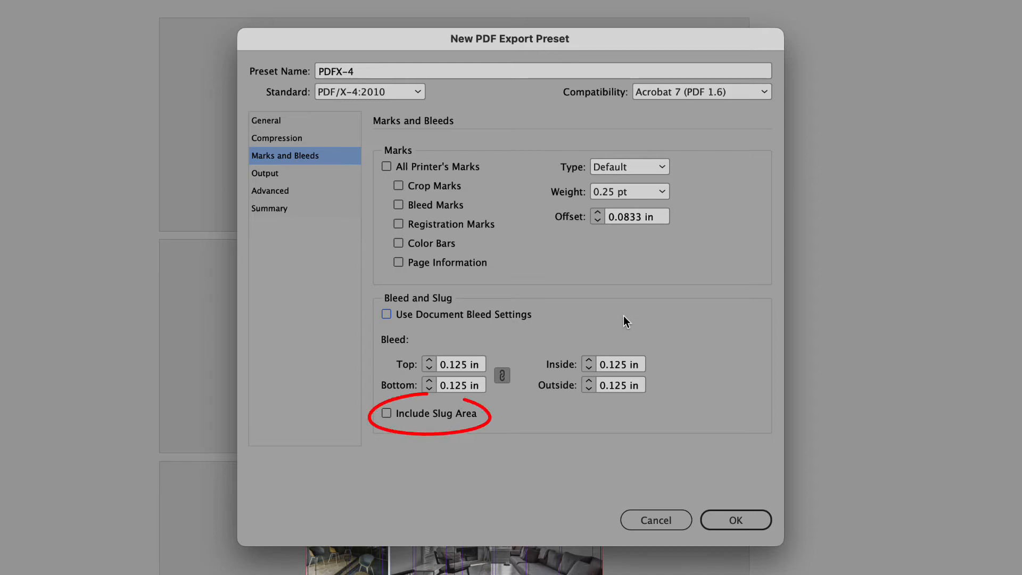
left_click(468, 416)
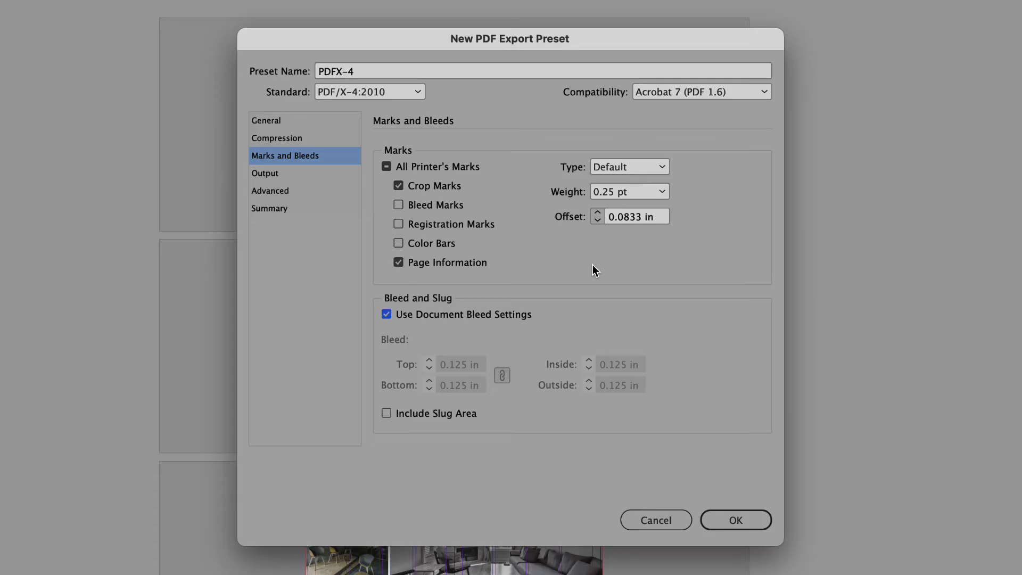
Increase the offset of the printer's marks, and show the preset's Output settings.
left_click(598, 212)
left_click(333, 181)
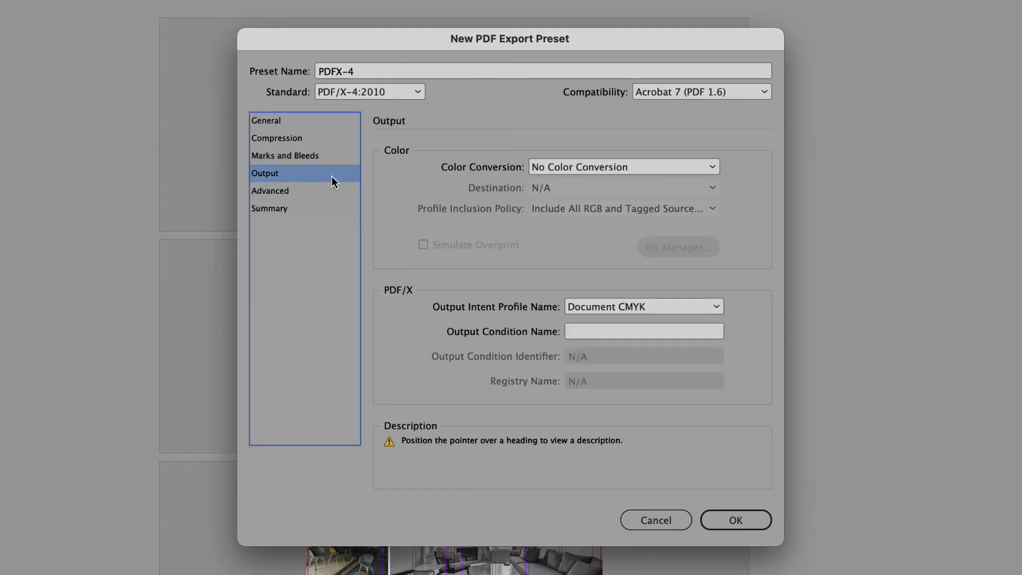
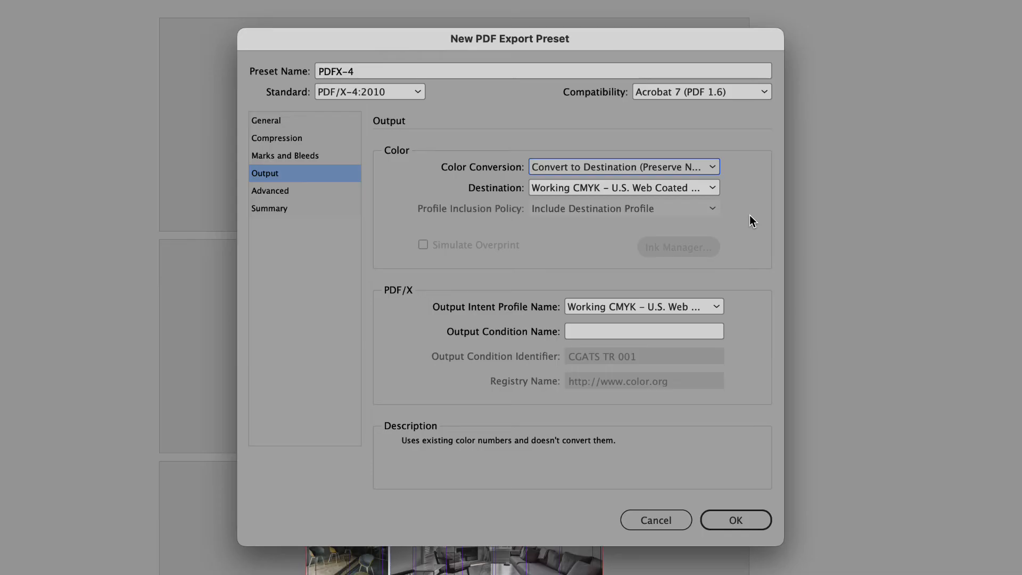
Try Convert to Destination as the preset's color conversion and go back to Convert to Destination (Preserve Numbers).
left_click(710, 168)
left_click(712, 198)
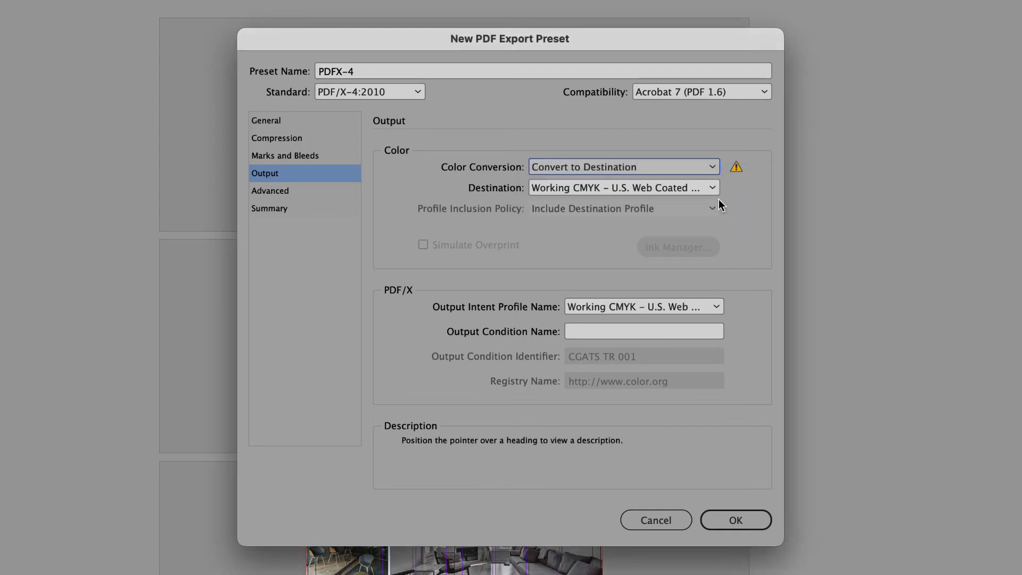
mouse_move(737, 171)
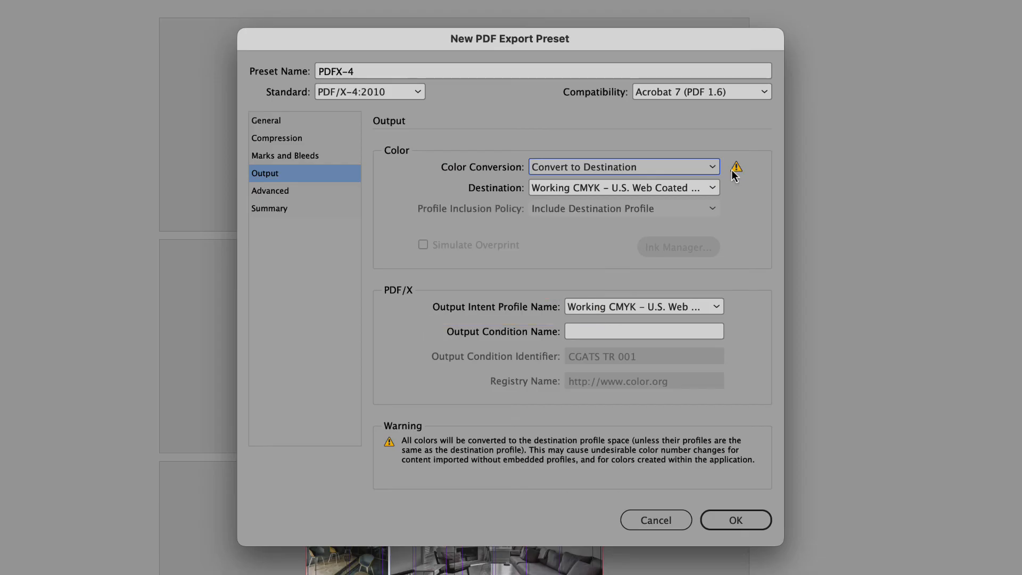
left_click(713, 167)
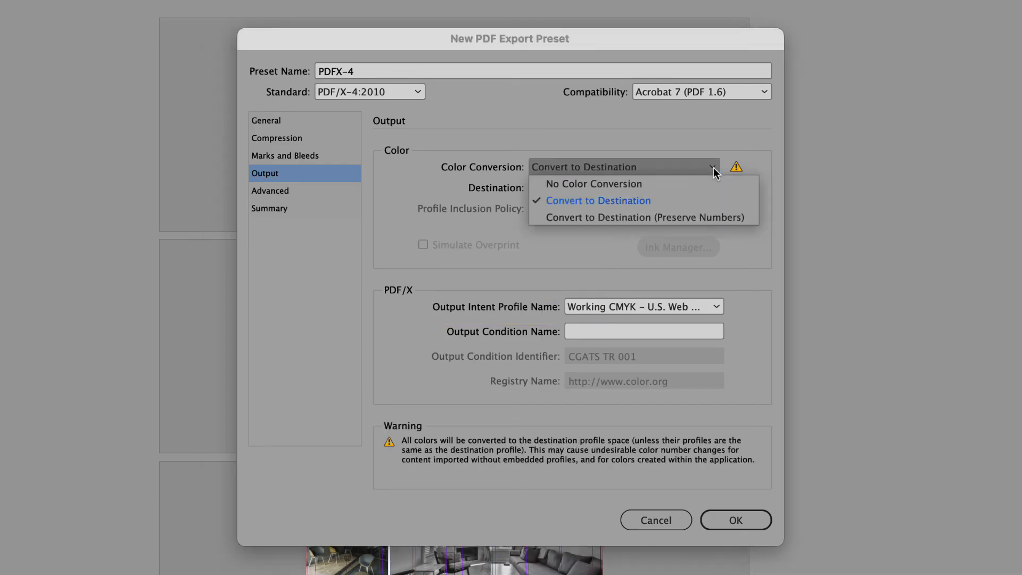
left_click(751, 217)
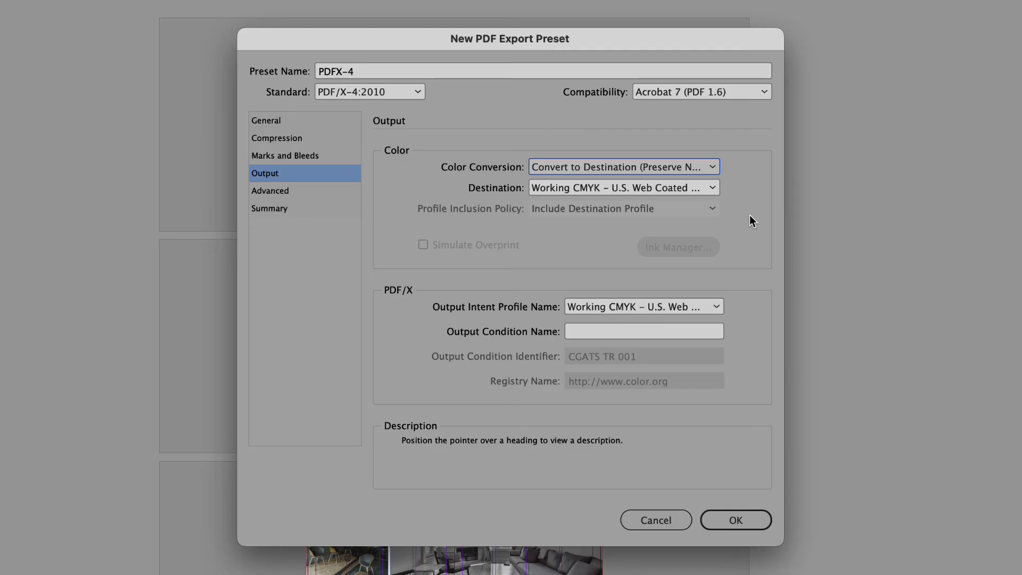
Set the color destination to U.S. Web Coated (SWOP) v2, and show the preset's Advanced settings.
left_click(711, 189)
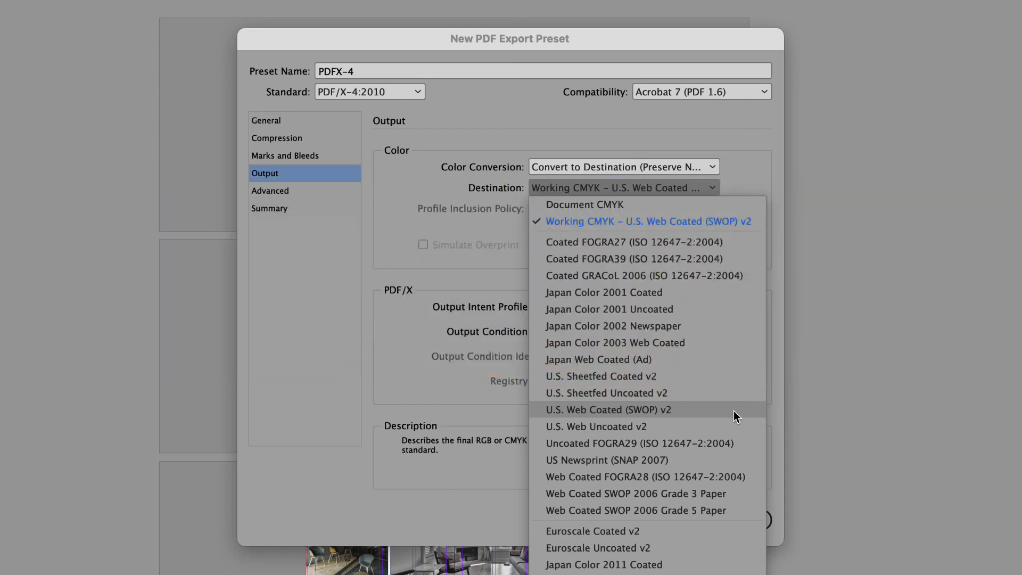
left_click(733, 410)
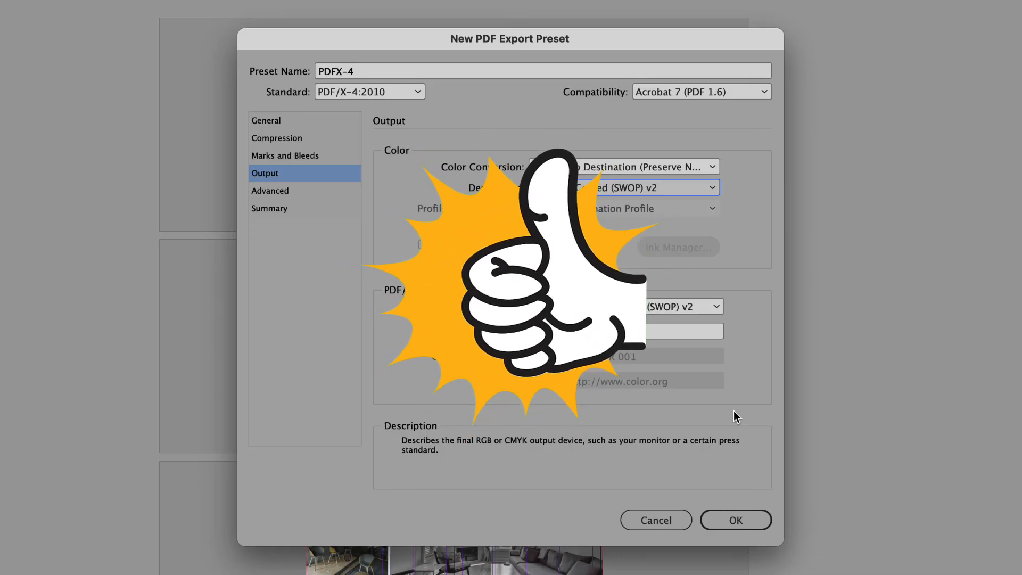
left_click(316, 193)
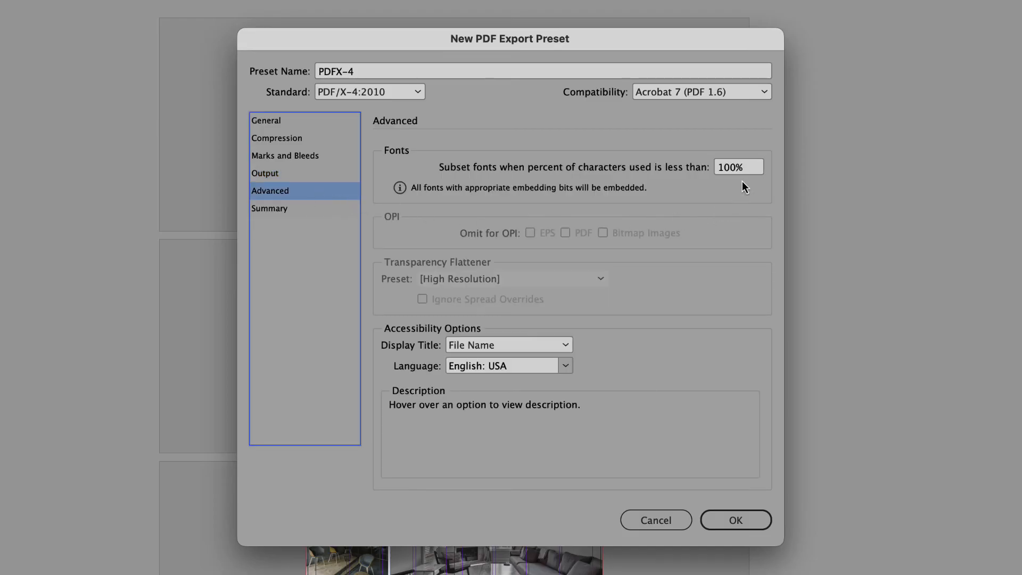
Try a font subsetting threshold of 0% and set it back to 100%.
left_click(752, 168)
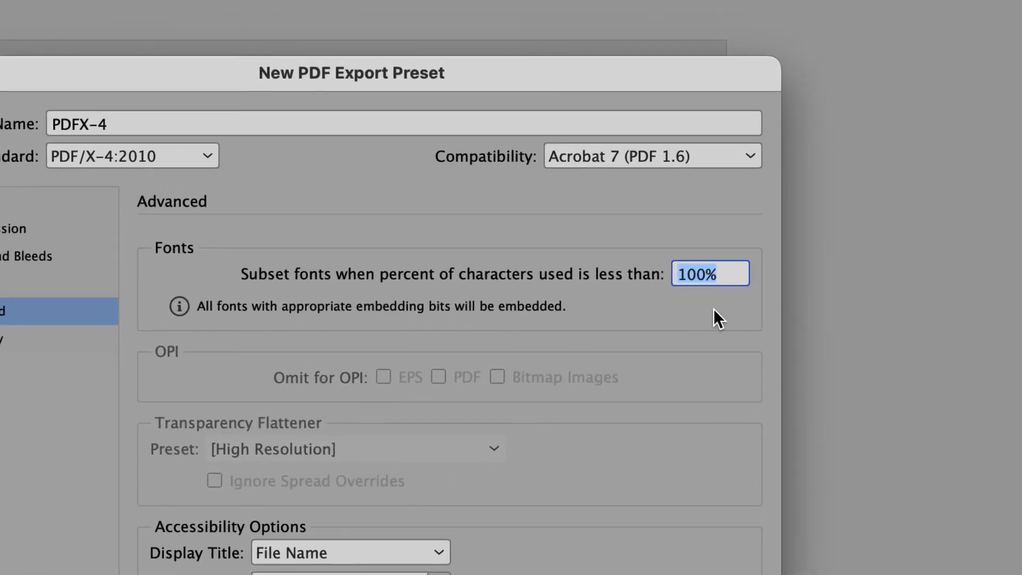
type("0")
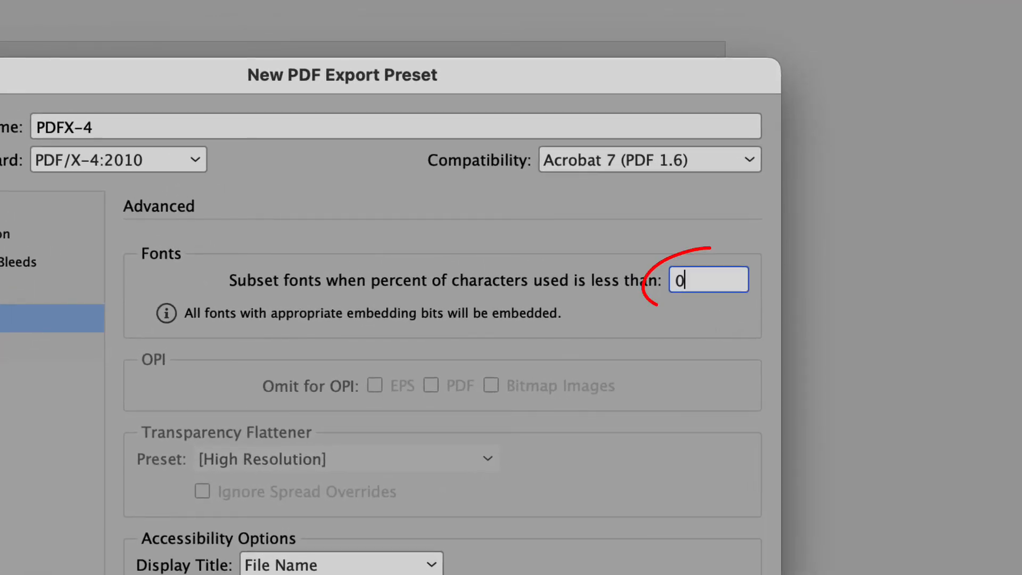
key("Tab")
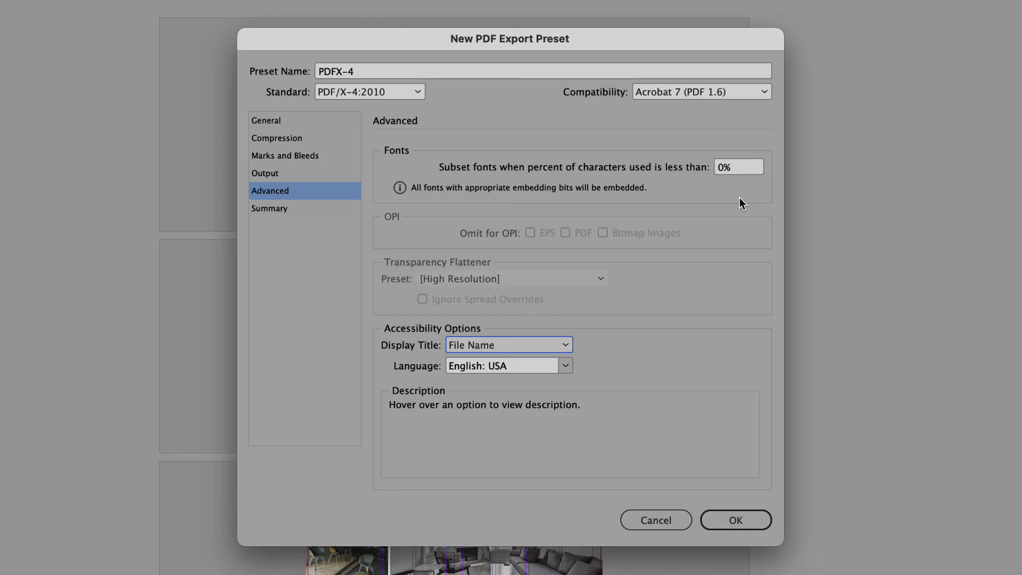
double_click(746, 172)
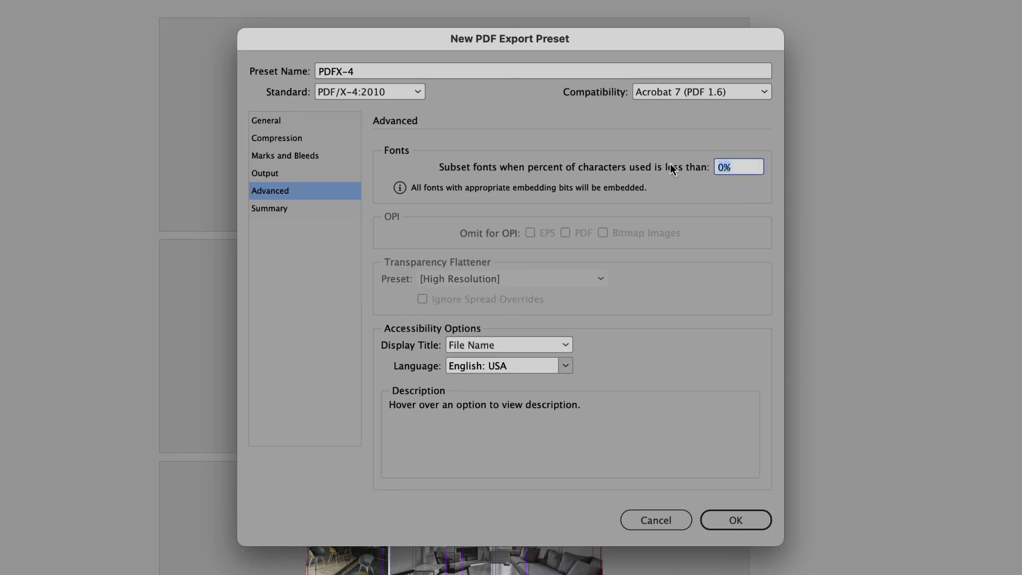
type("100")
key("Tab")
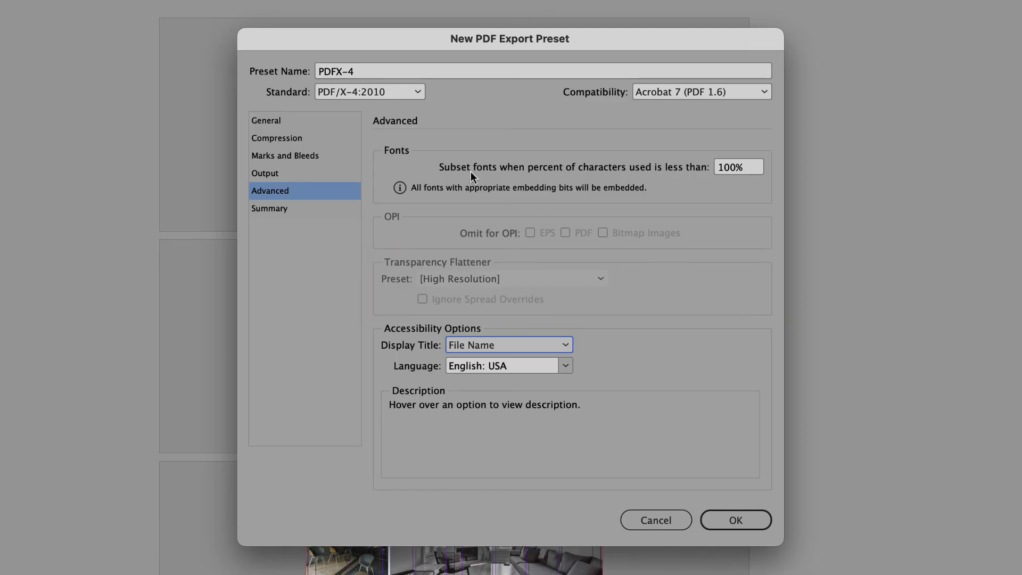
Try the PDF/X-1a:2001 standard with the [High Resolution] transparency flattener preset, and return the standard to PDF/X-4:2010.
left_click(407, 94)
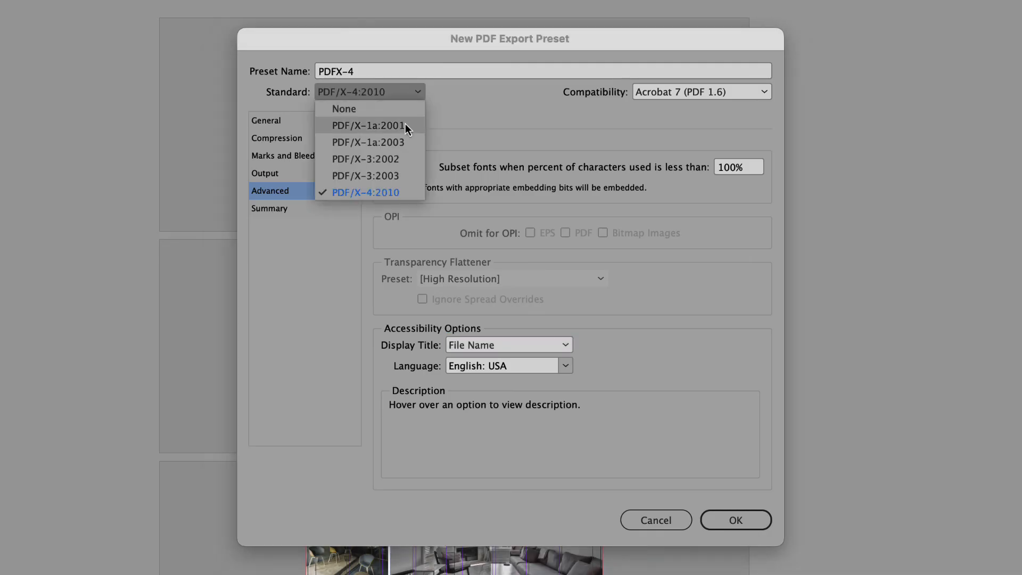
left_click(404, 125)
left_click(578, 280)
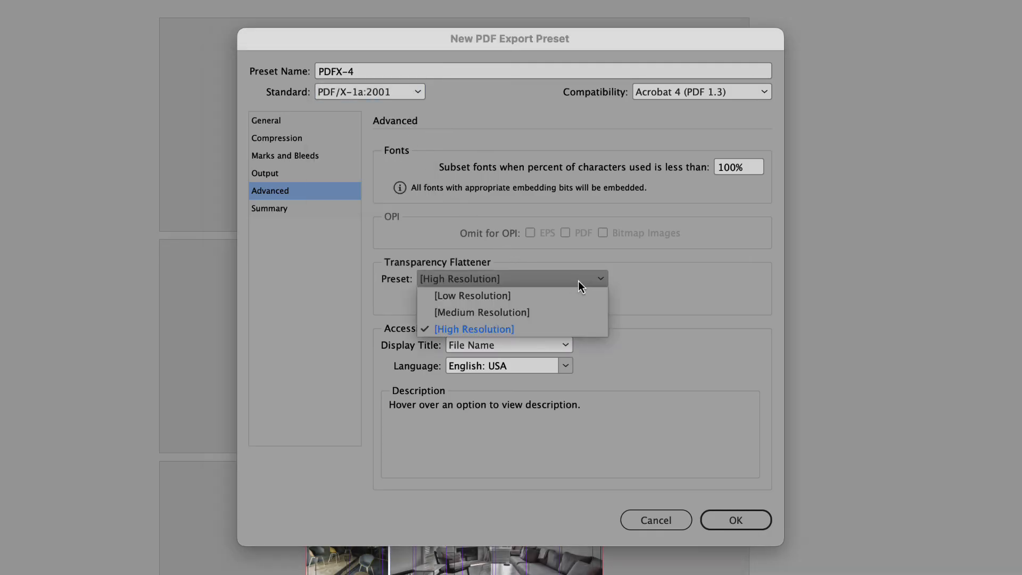
left_click(576, 329)
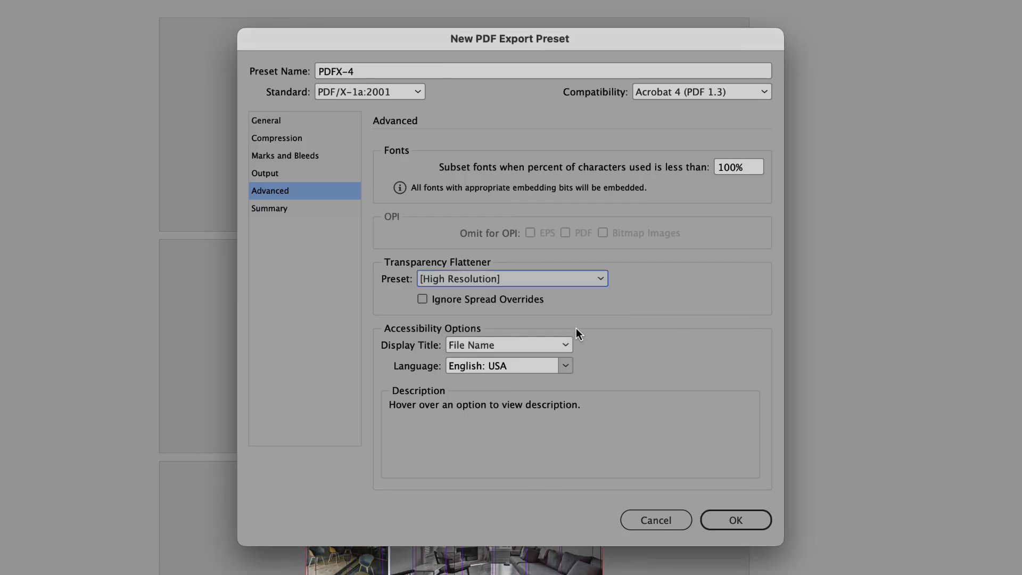
left_click(416, 90)
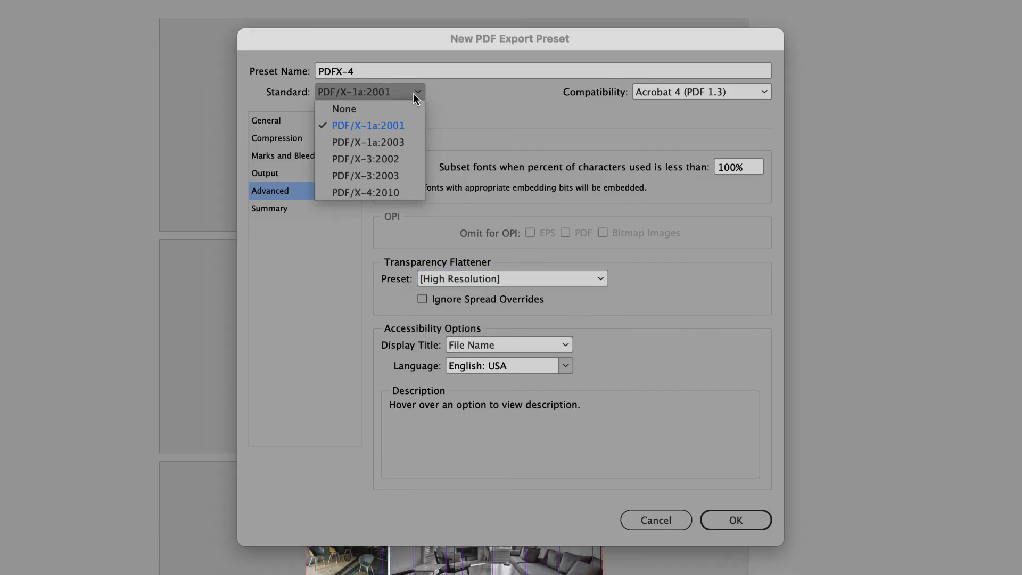
left_click(373, 192)
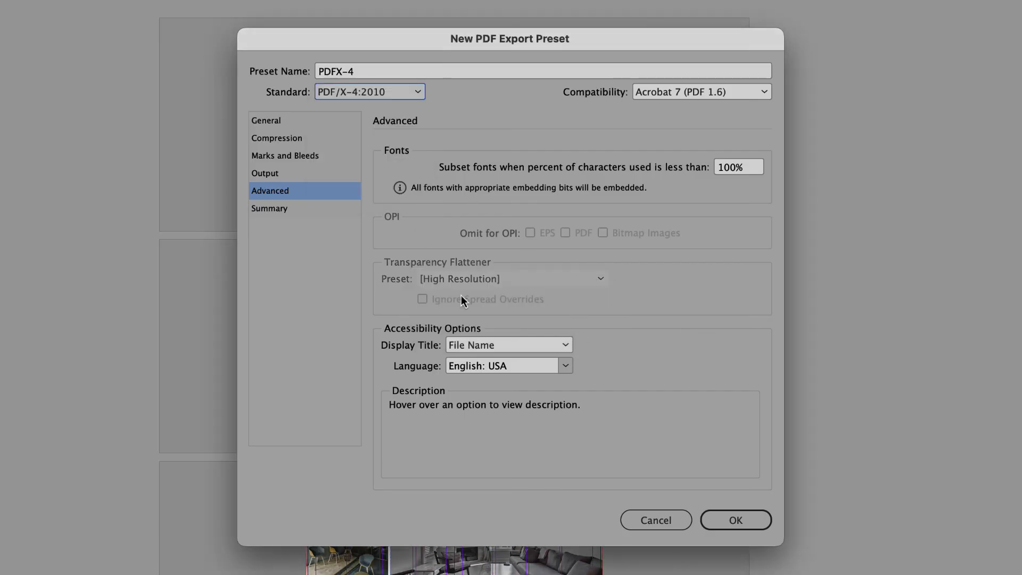
Save the PDFX-4 export preset with the configured settings.
left_click(738, 521)
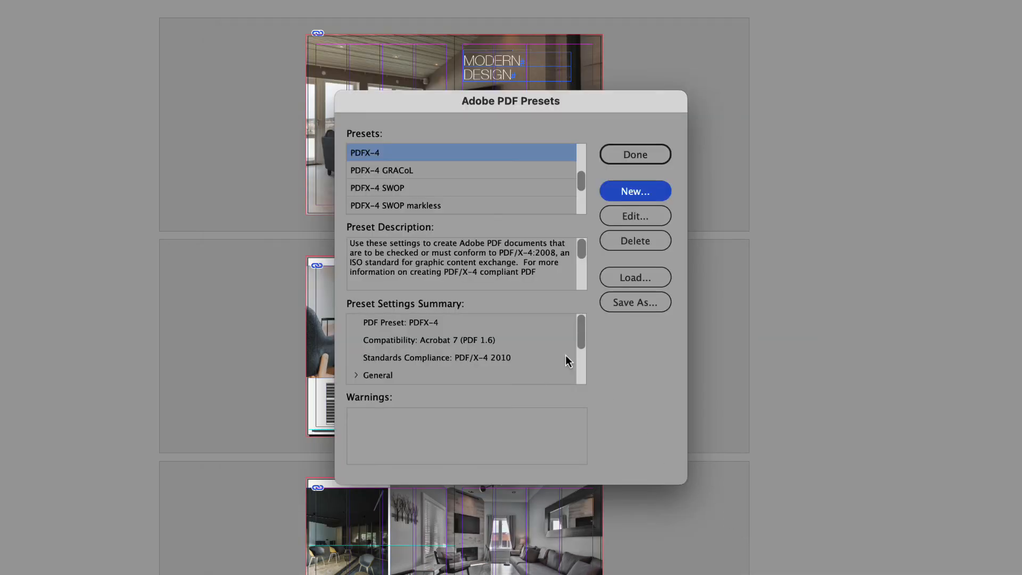